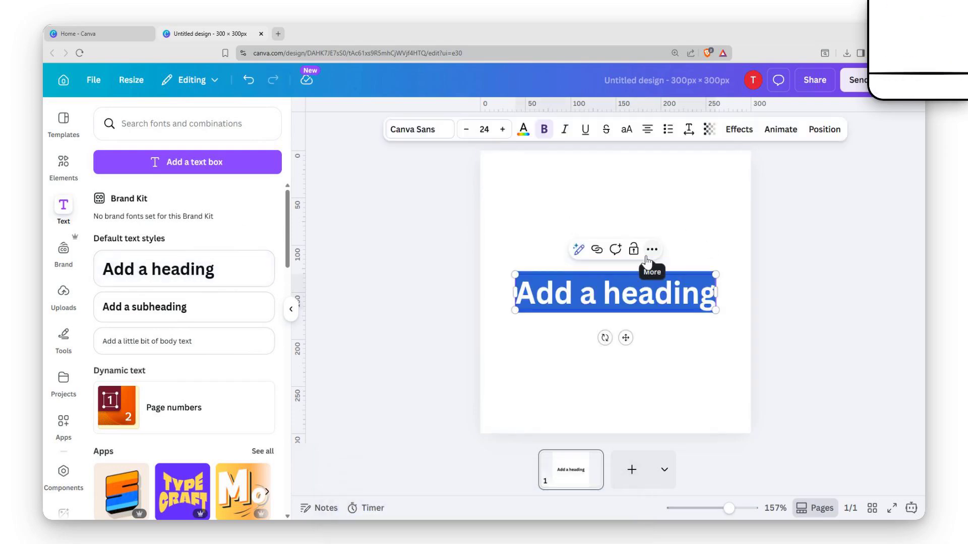
- Replace the heading text with HARDWARE, correcting the typo, and finish editing the text box
type("HA")
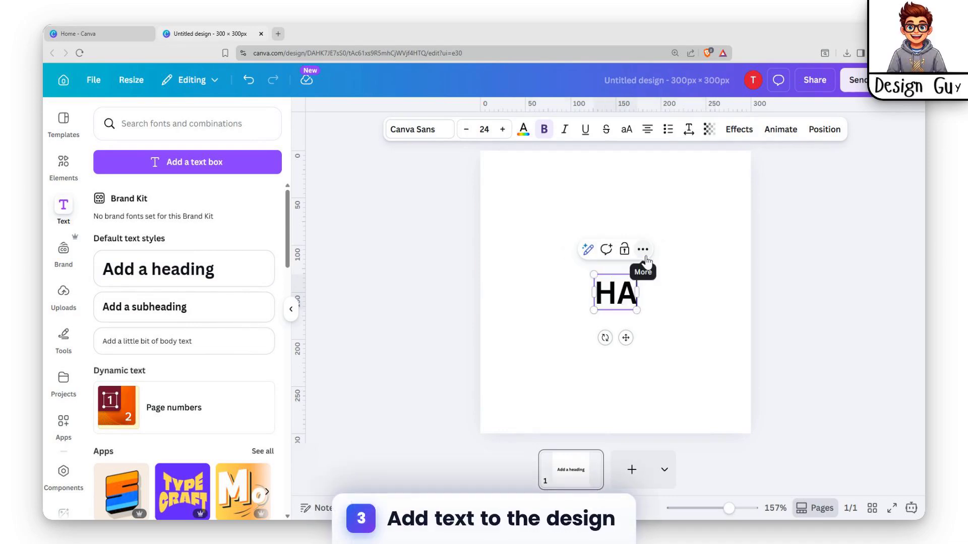
type("RDWAD")
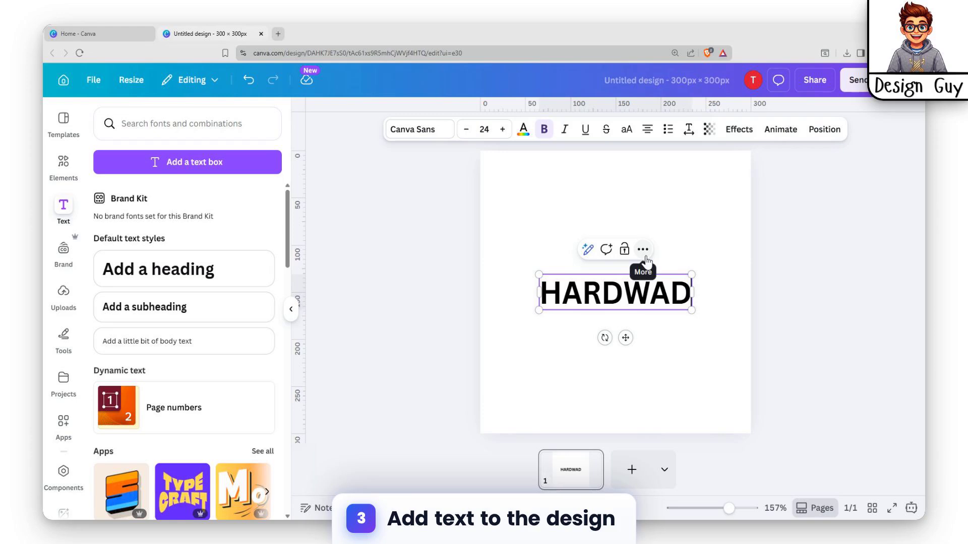
key("BackSpace")
type("RE")
key("Escape")
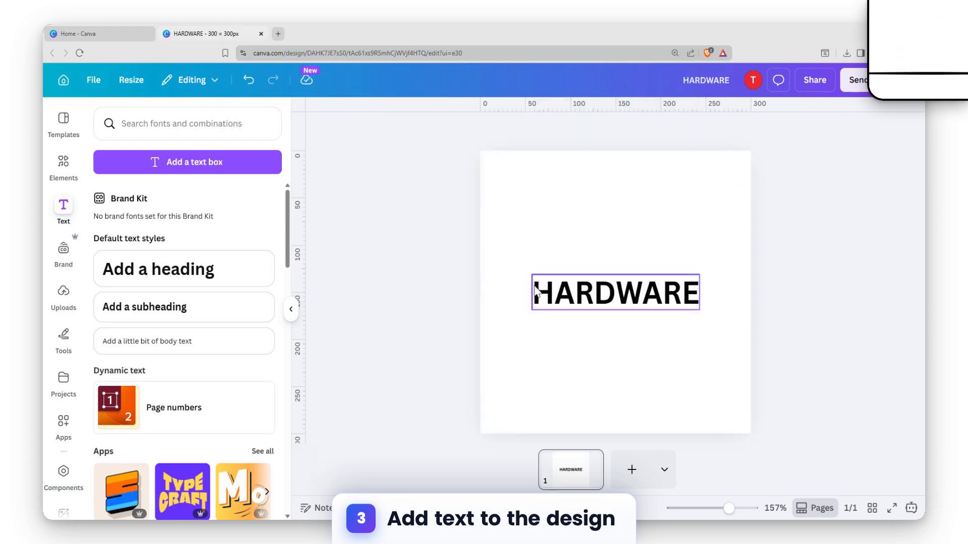
- Search the apps for transform and open the Transform Image app
left_click(63, 434)
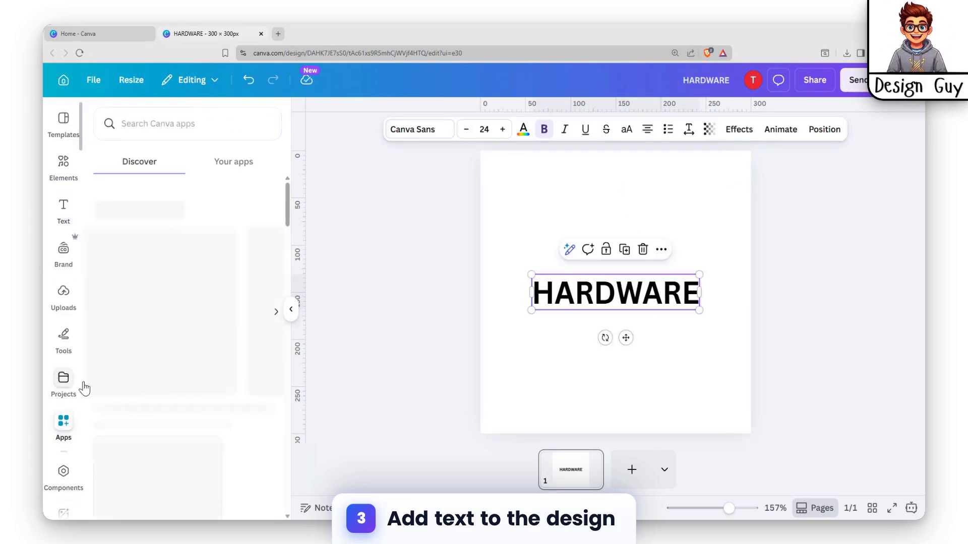
type("t")
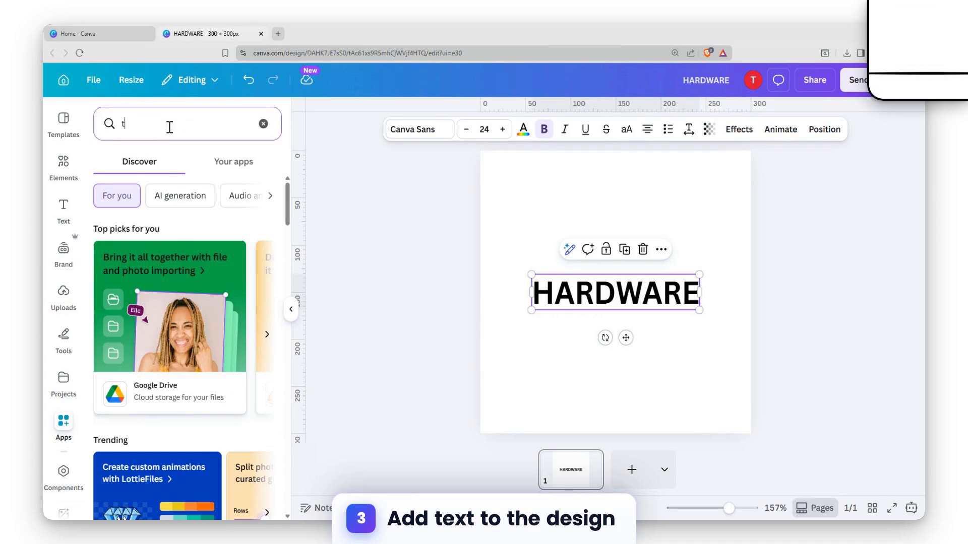
type("rans")
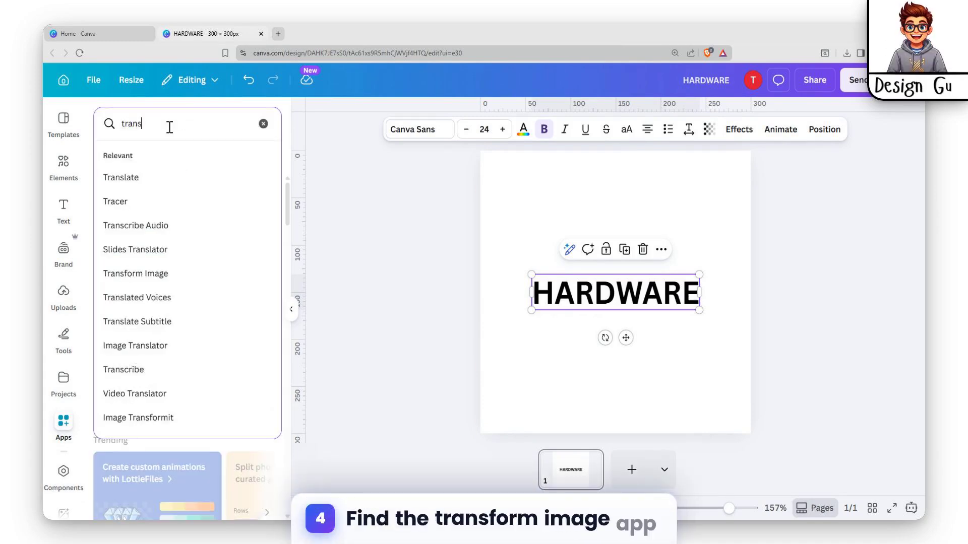
type("fomr")
key("BackSpace")
key("BackSpace")
type("rm")
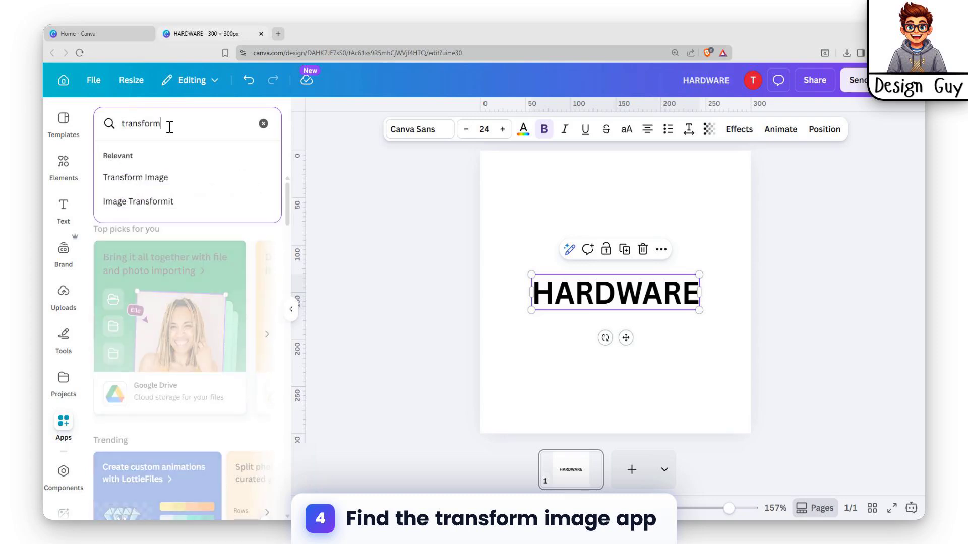
left_click(149, 174)
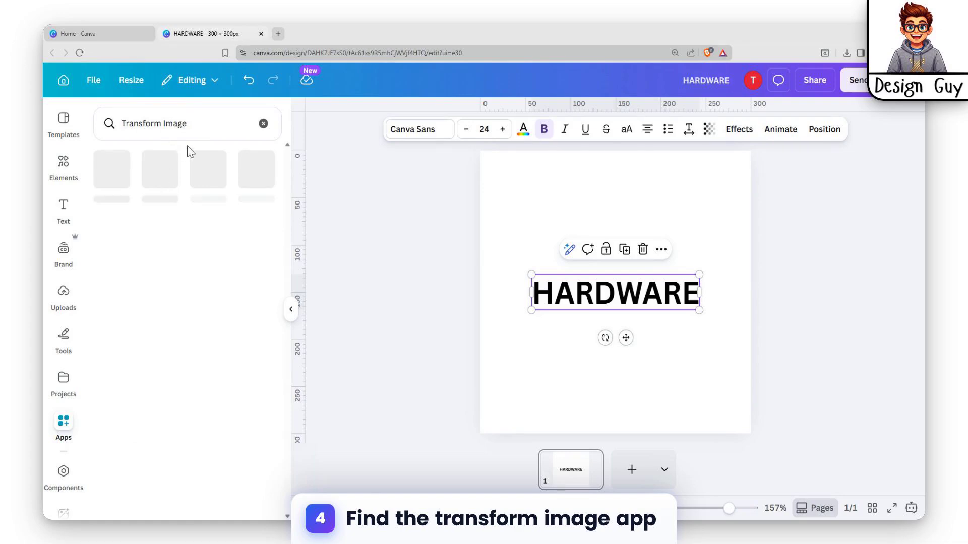
left_click(228, 122)
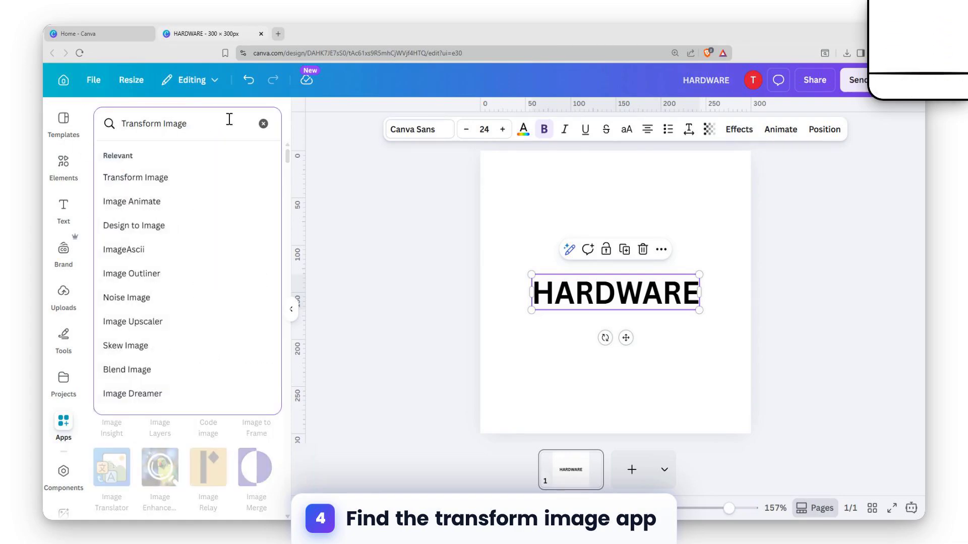
left_click(290, 122)
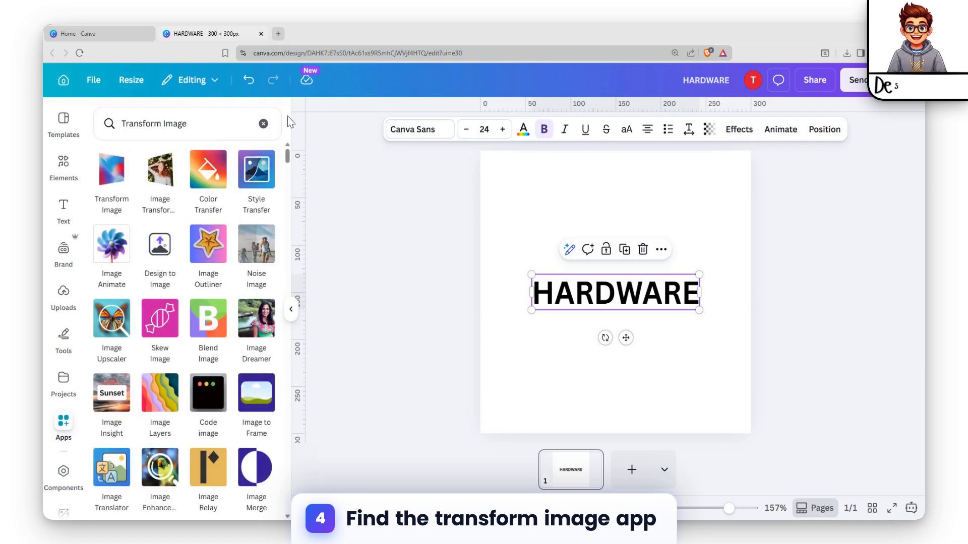
left_click(107, 180)
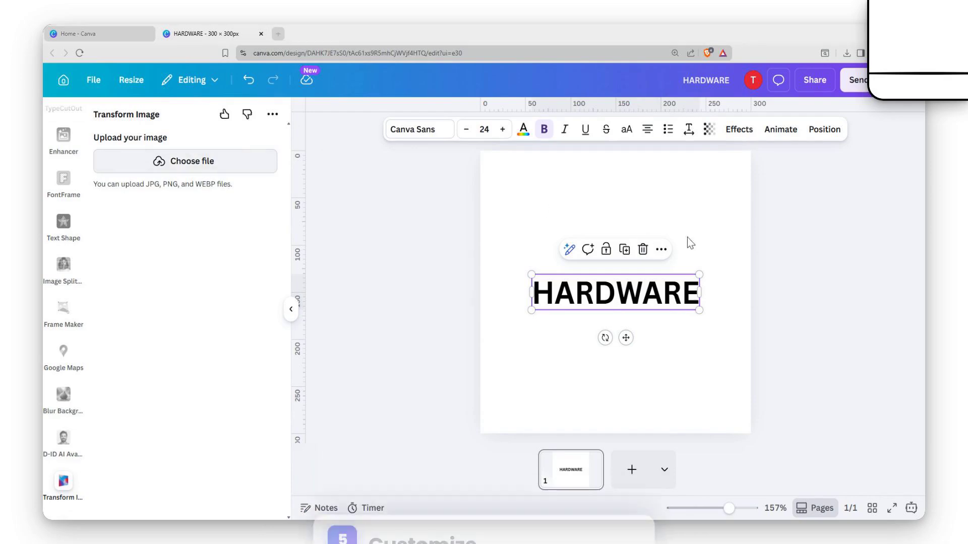
- Move the HARDWARE text up slightly and enlarge it to about 29.7
left_click(789, 236)
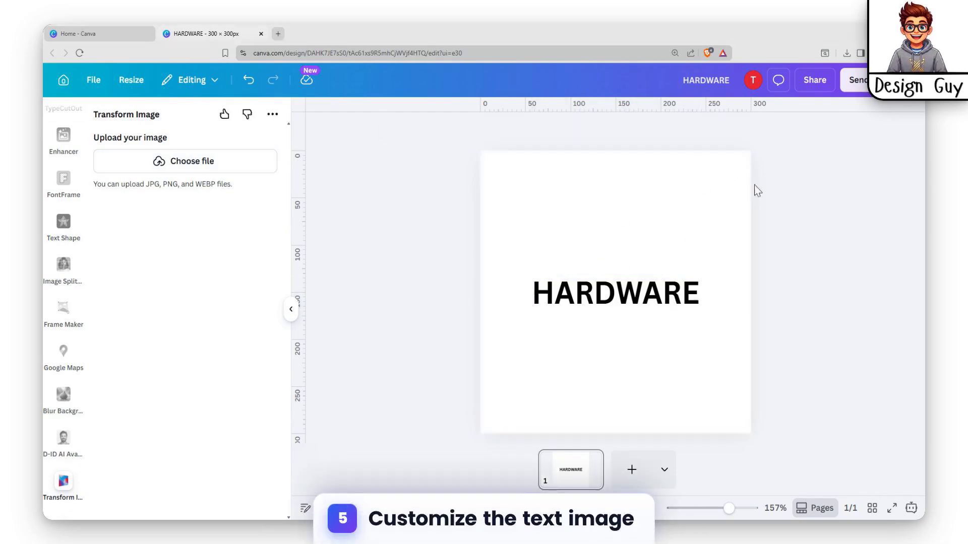
left_click_drag(590, 304, 590, 272)
left_click_drag(530, 278, 492, 288)
- Change the text's font to Anton and enlarge it to about 48.8
left_click(418, 132)
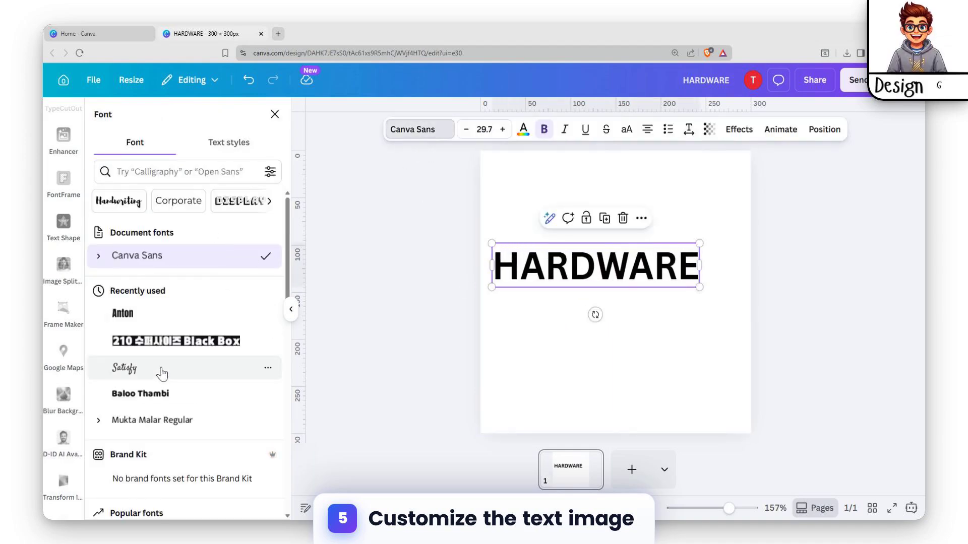
left_click(154, 323)
left_click_drag(667, 292, 629, 308)
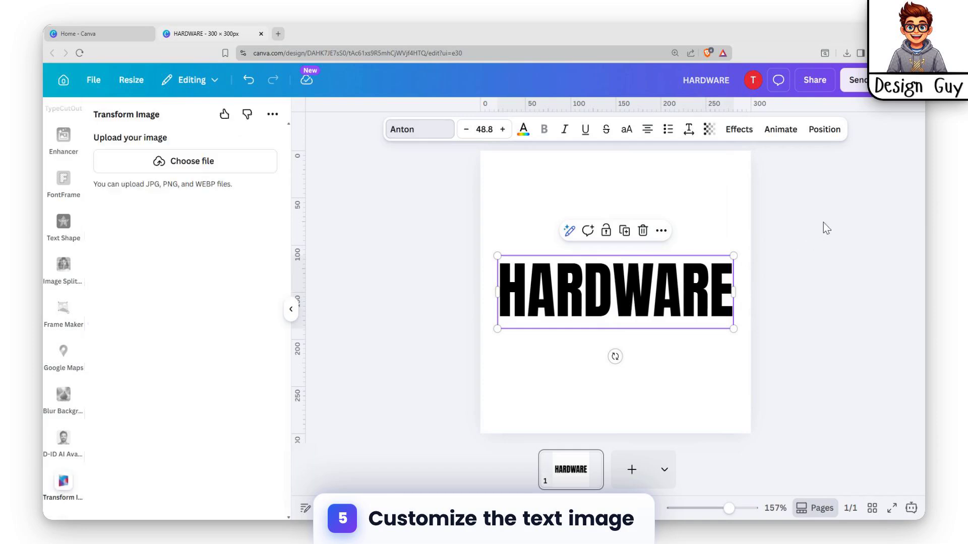
- Download the design as a PNG at size 3.125 with a transparent background
left_click(814, 80)
left_click(719, 362)
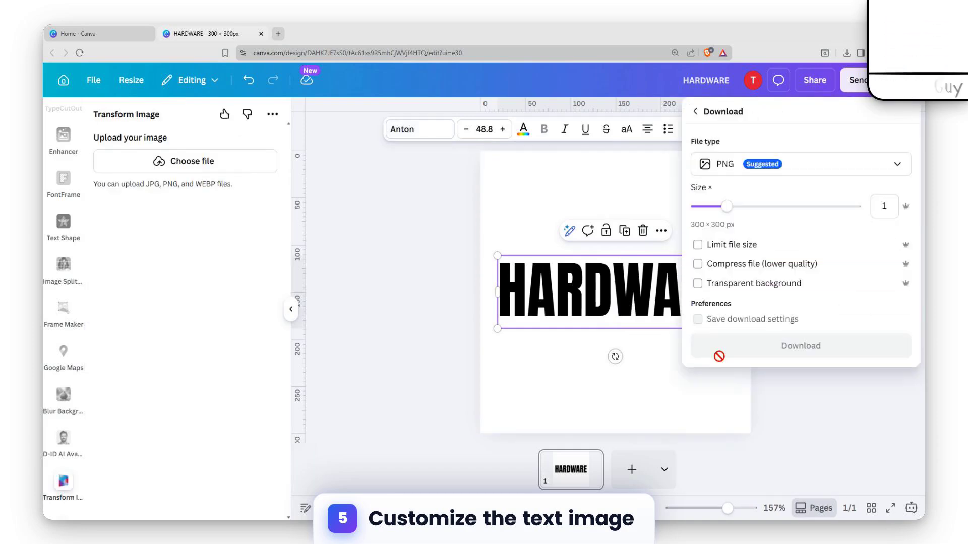
left_click_drag(727, 207, 857, 207)
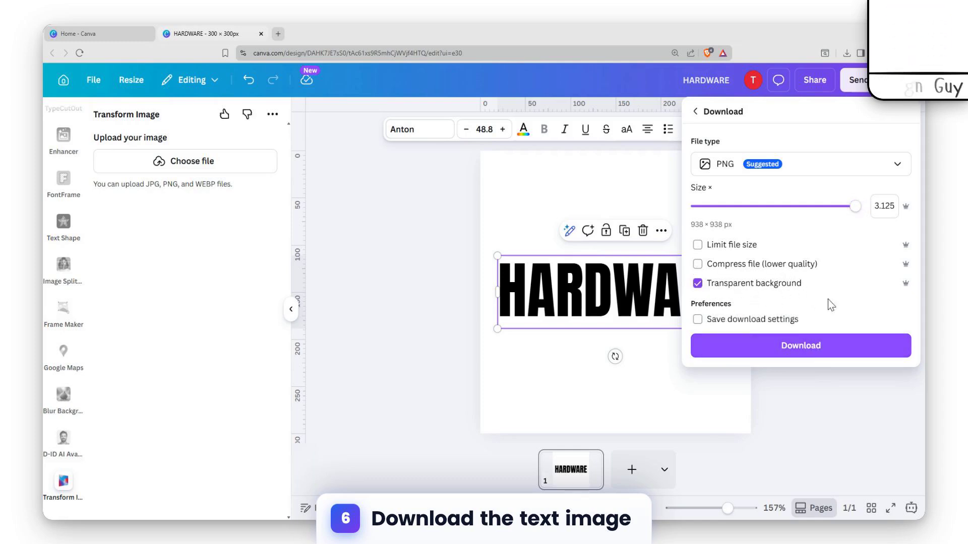
left_click(801, 349)
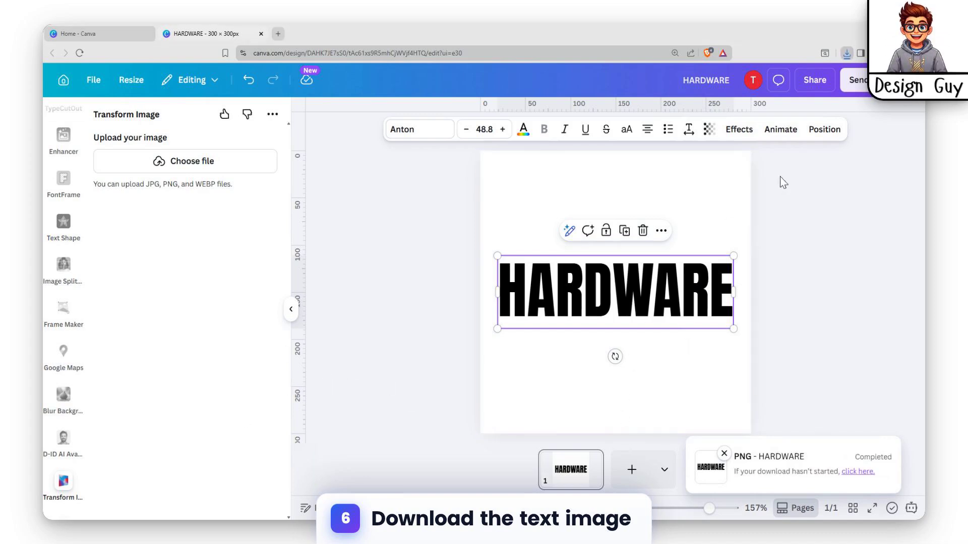
- Delete the original HARDWARE text from the page
left_click_drag(605, 303, 626, 267)
left_click(700, 223)
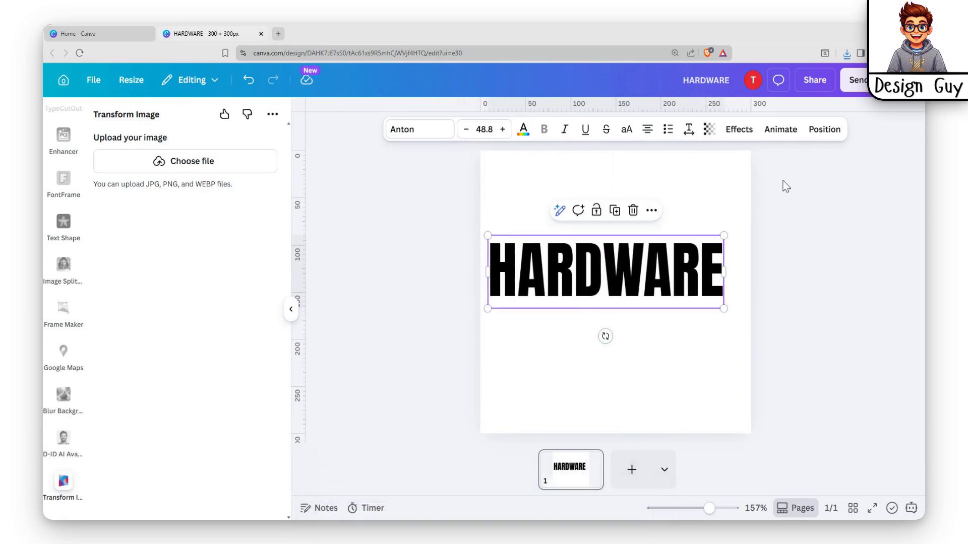
key("Delete")
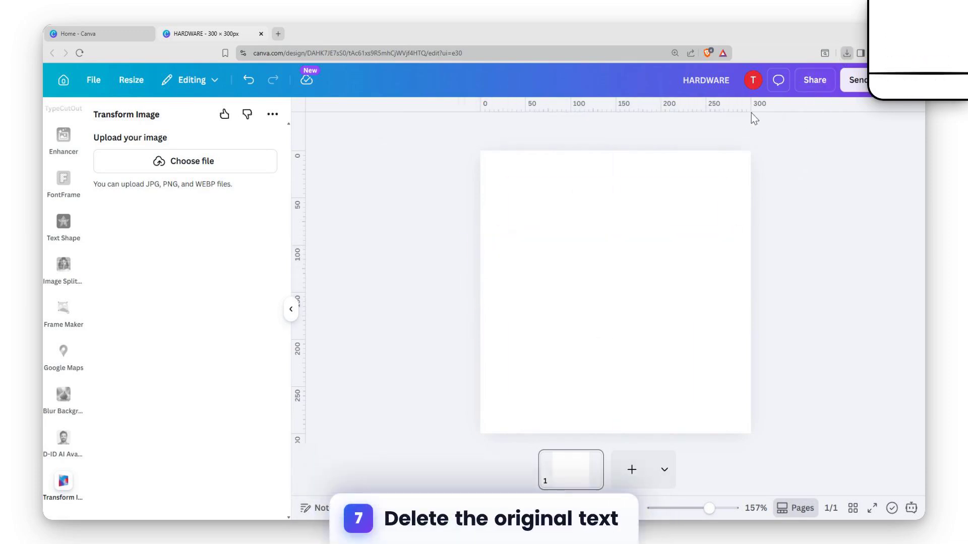
- Import the downloaded HARDWARE PNG onto the page and select it for Transform Image
left_click_drag(757, 95, 614, 260)
left_click(820, 353)
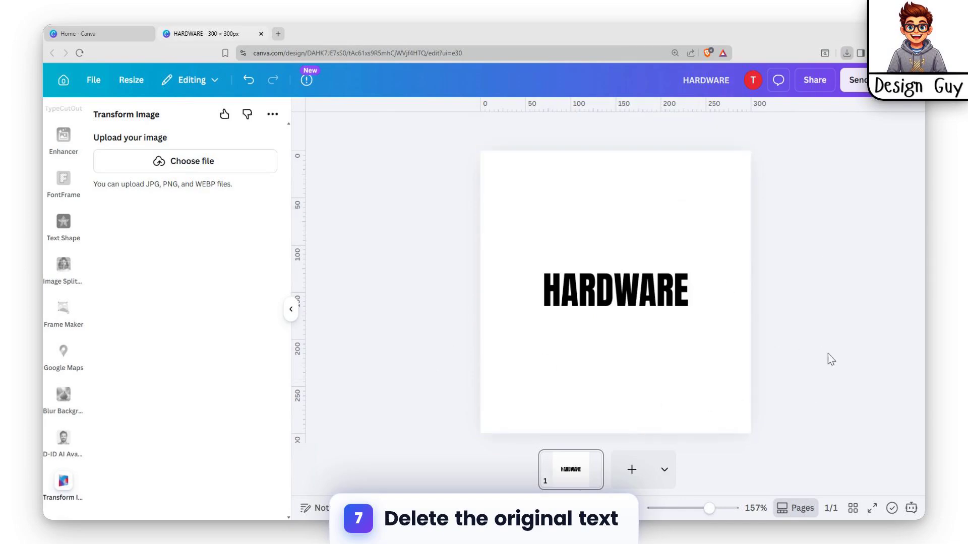
left_click(630, 288)
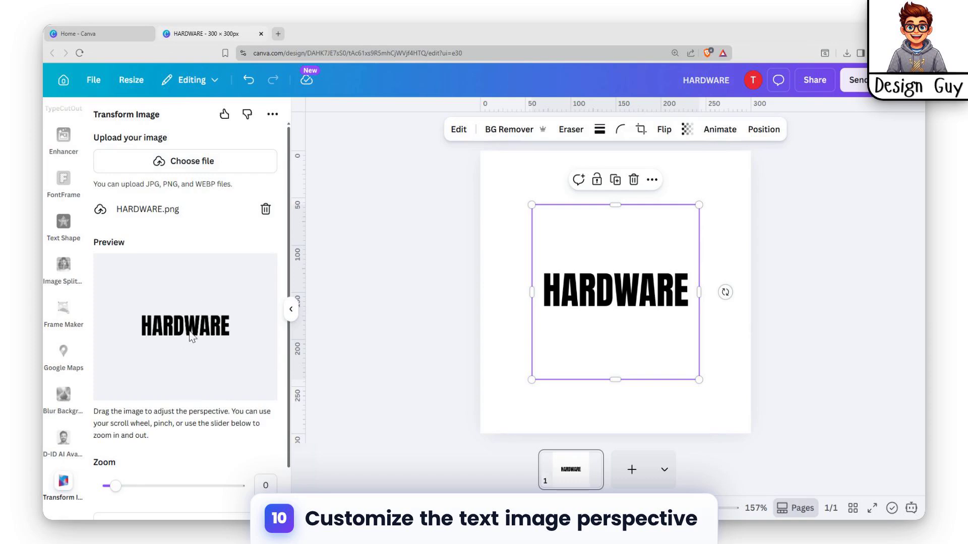
- Reselect the HARDWARE image and tilt its perspective in the Transform Image preview
left_click(721, 234)
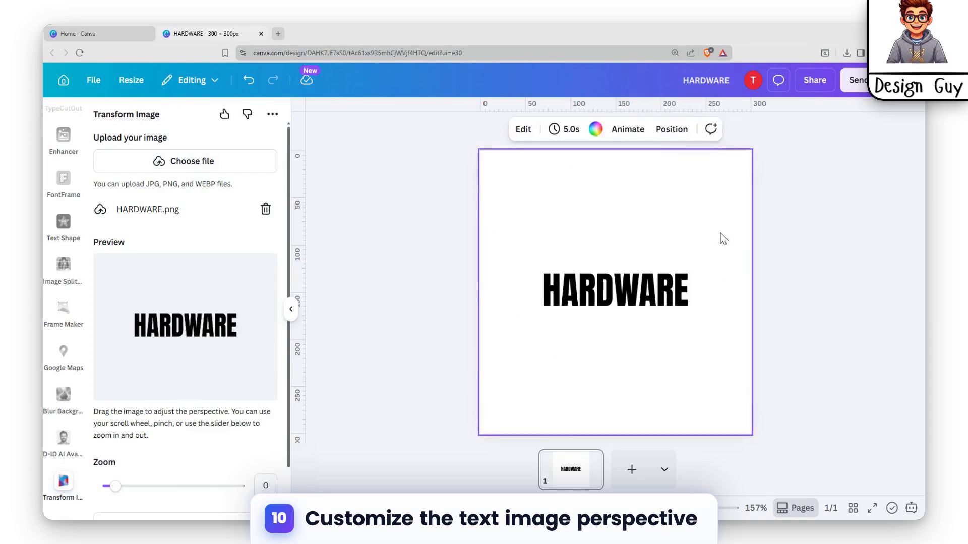
left_click(619, 282)
left_click_drag(619, 282, 600, 280)
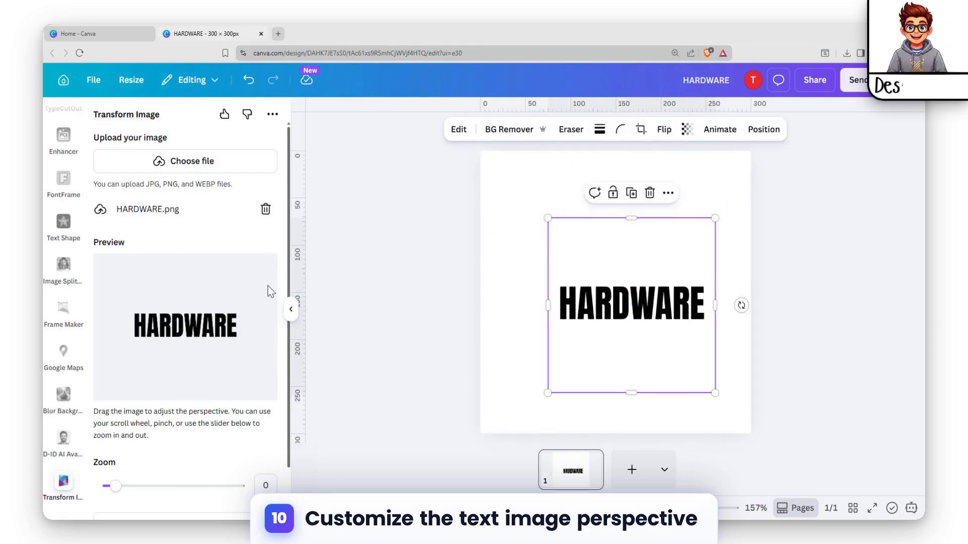
left_click_drag(197, 322, 141, 325)
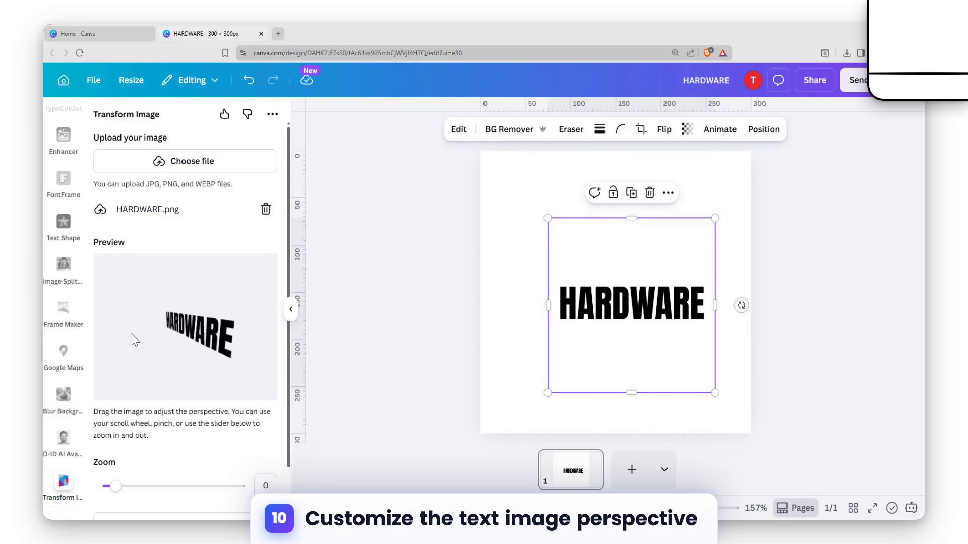
- Set the preview zoom to 0.45 and refine the perspective angle
scroll(186, 445, "down", 1)
left_click_drag(121, 430, 122, 430)
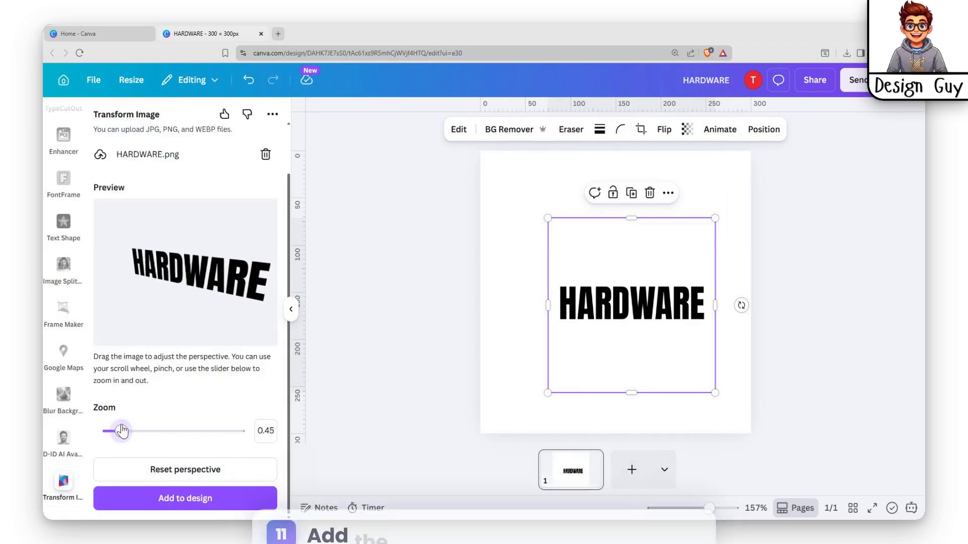
mouse_move(197, 287)
left_mouse_down()
mouse_move(178, 296)
mouse_move(175, 285)
mouse_move(194, 287)
left_mouse_up()
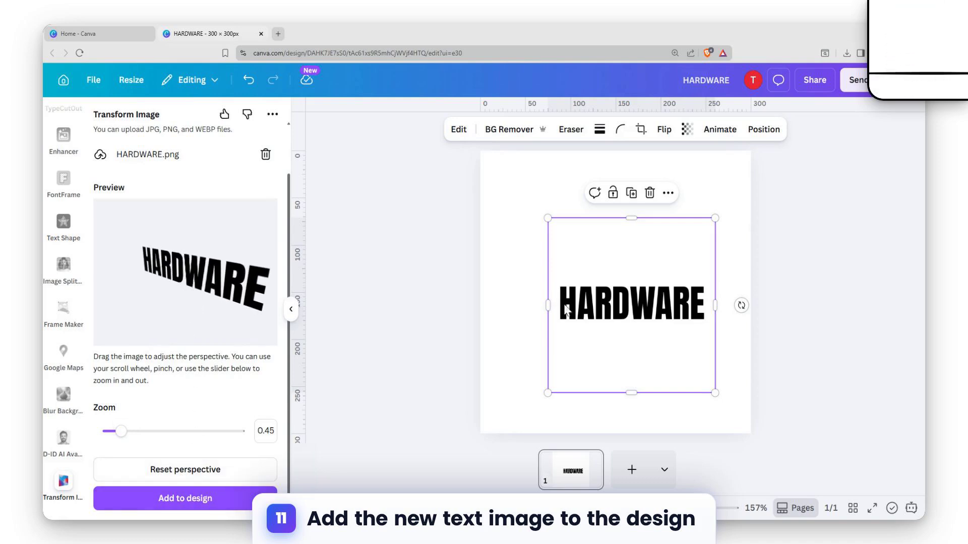
- Add the transformed image to the design in place of the flat original, placing it near the top
left_click(203, 498)
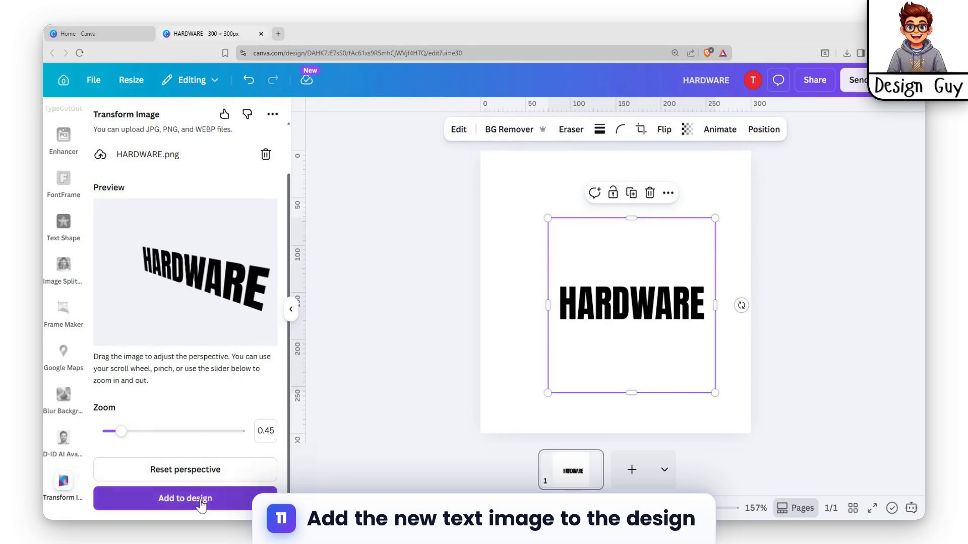
left_click_drag(506, 348, 507, 417)
left_click(621, 240)
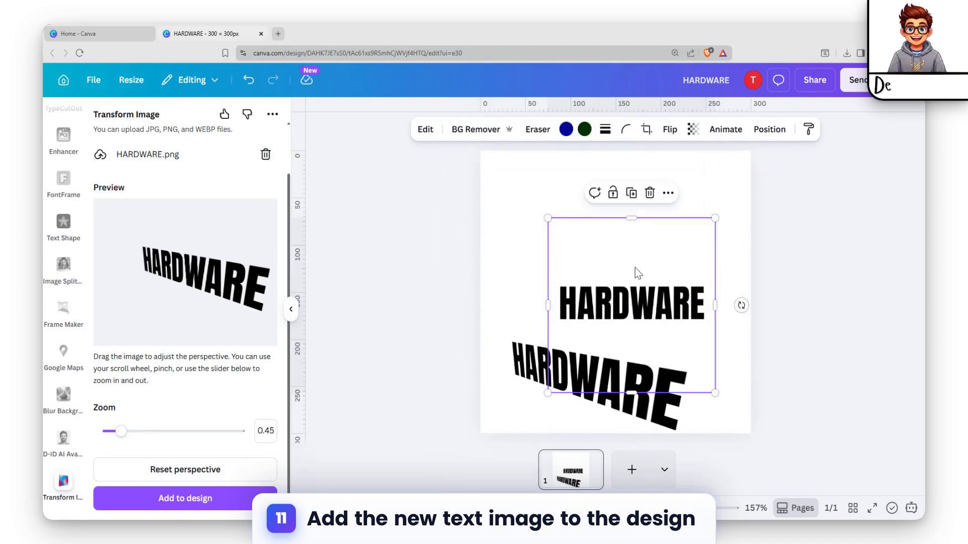
key("Delete")
left_click_drag(578, 355, 633, 226)
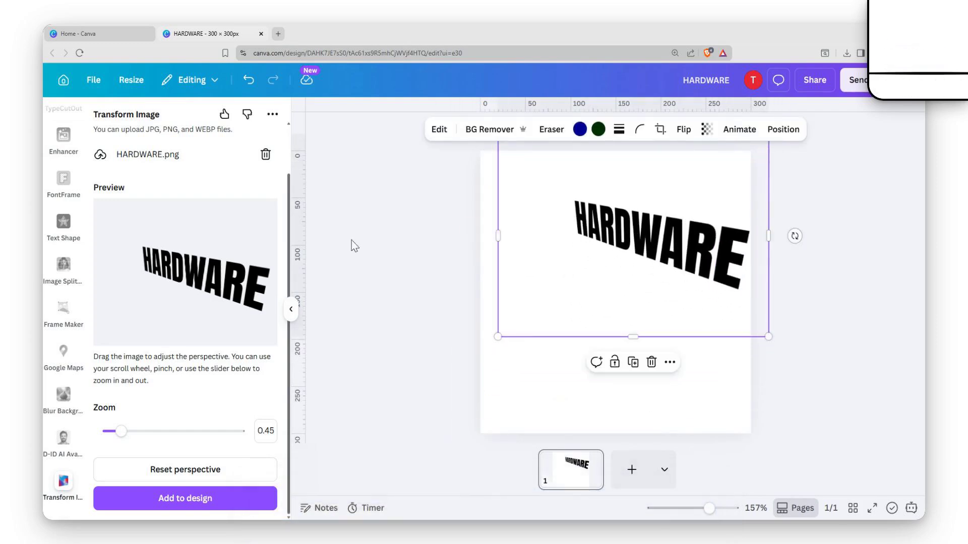
- Tilt the preview upward at a steeper angle and add this second version to the design
left_click_drag(181, 285, 221, 291)
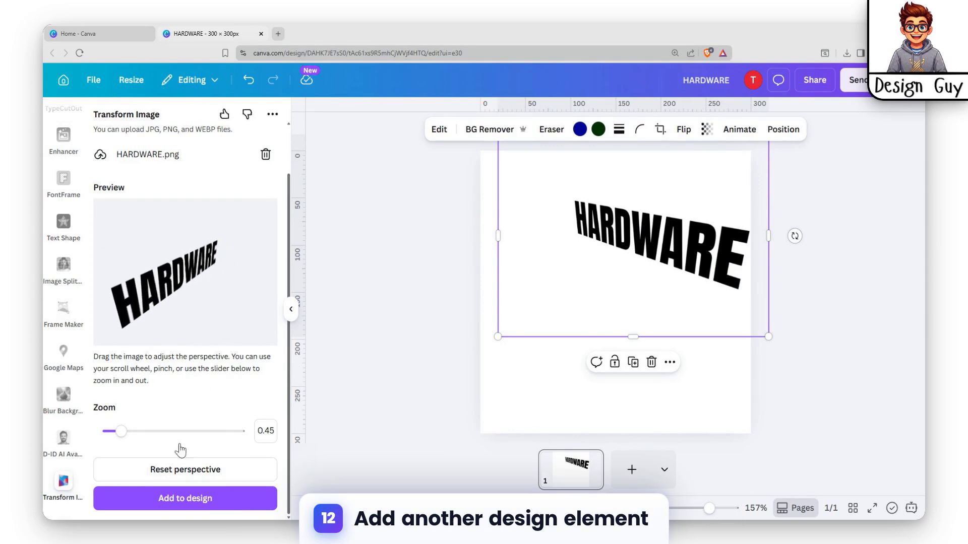
left_click(151, 498)
left_click_drag(599, 300, 542, 259)
left_click(784, 230)
- Resize and position the second HARDWARE image across the upper left of the page
left_click_drag(714, 243, 715, 313)
left_click_drag(525, 252, 524, 279)
left_click_drag(505, 202, 535, 182)
left_click_drag(676, 333, 659, 346)
left_click(783, 207)
left_click_drag(580, 209, 590, 201)
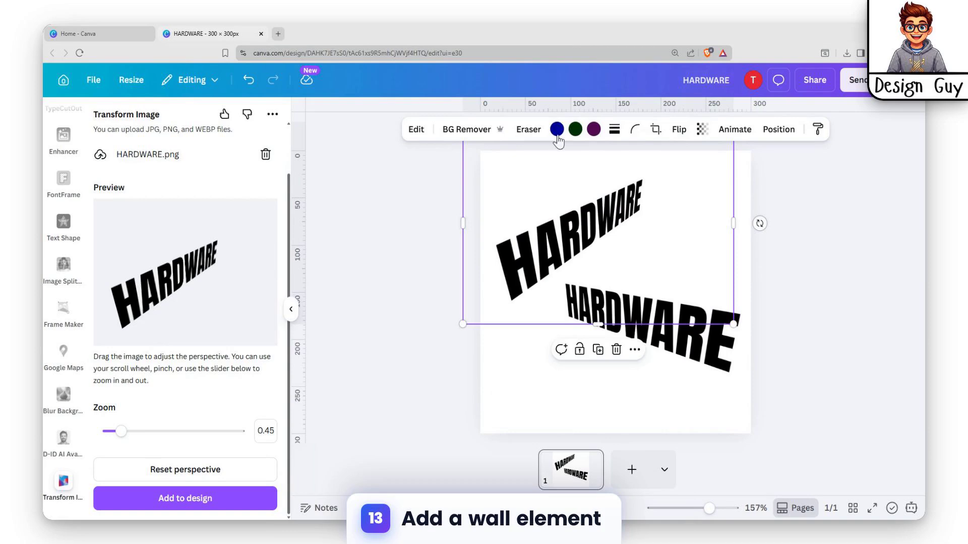
left_click(786, 187)
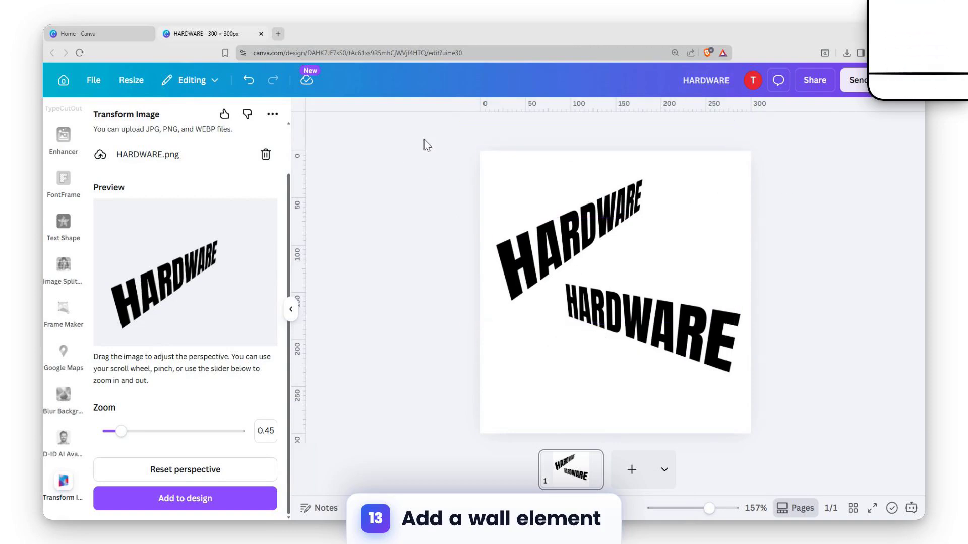
- Search the Elements library for wall
left_click(543, 202)
scroll(58, 214, "up", 10)
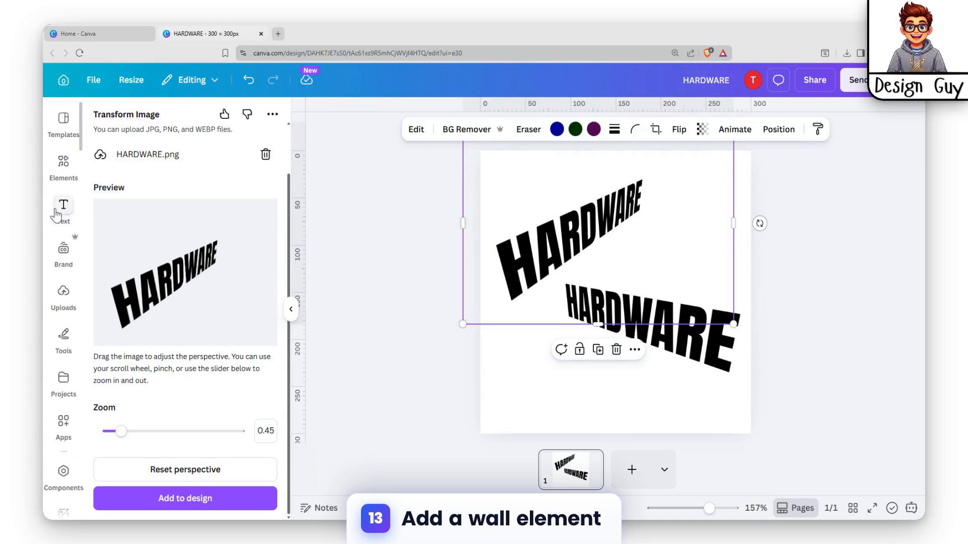
left_click(64, 163)
left_click(195, 124)
type("wall")
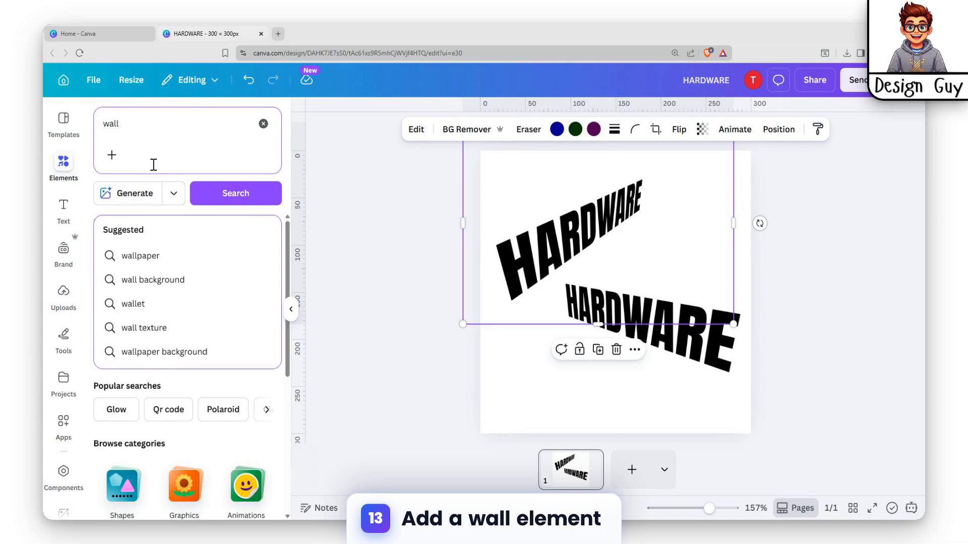
key("Return")
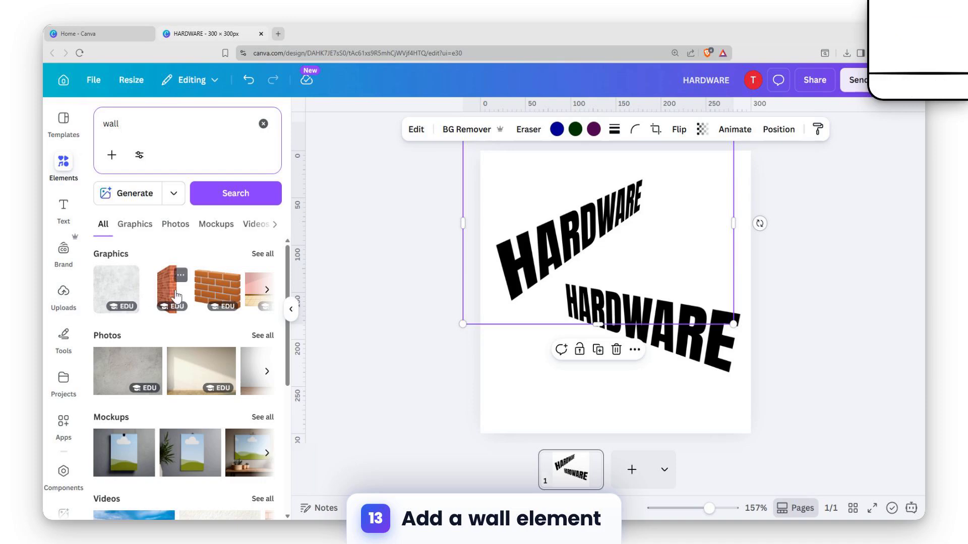
- Add the corner brick wall graphic to the page and flip it horizontally
left_click(174, 295)
left_click_drag(625, 252, 607, 189)
left_click(583, 130)
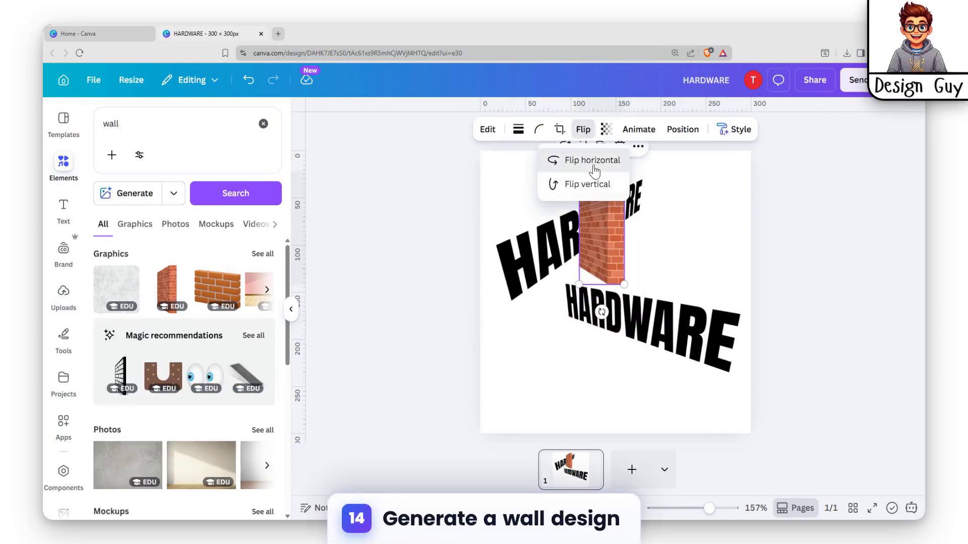
left_click(580, 160)
- Move and enlarge the brick wall so it spans the left side of the page
mouse_move(618, 241)
left_mouse_down()
mouse_move(658, 217)
mouse_move(567, 280)
mouse_move(626, 249)
left_mouse_up()
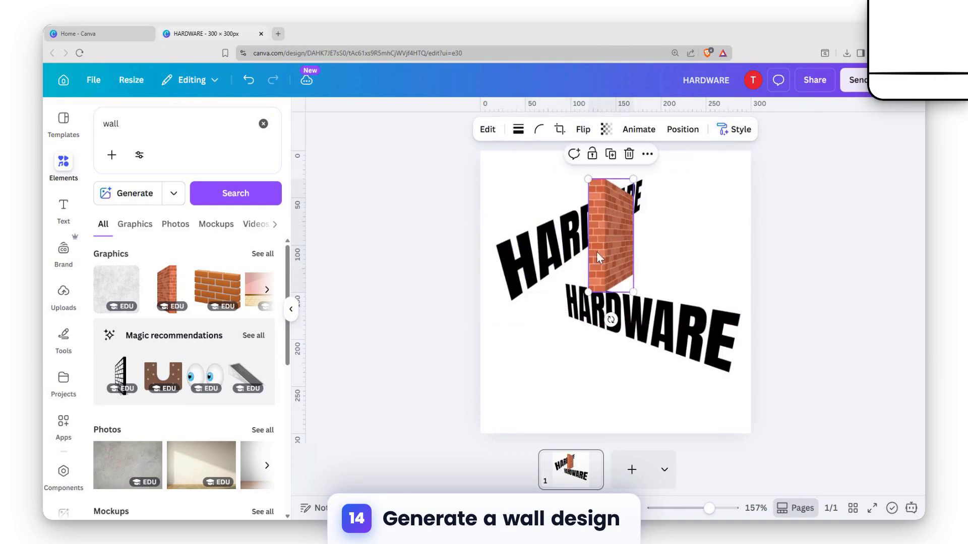
left_click_drag(586, 291, 556, 285)
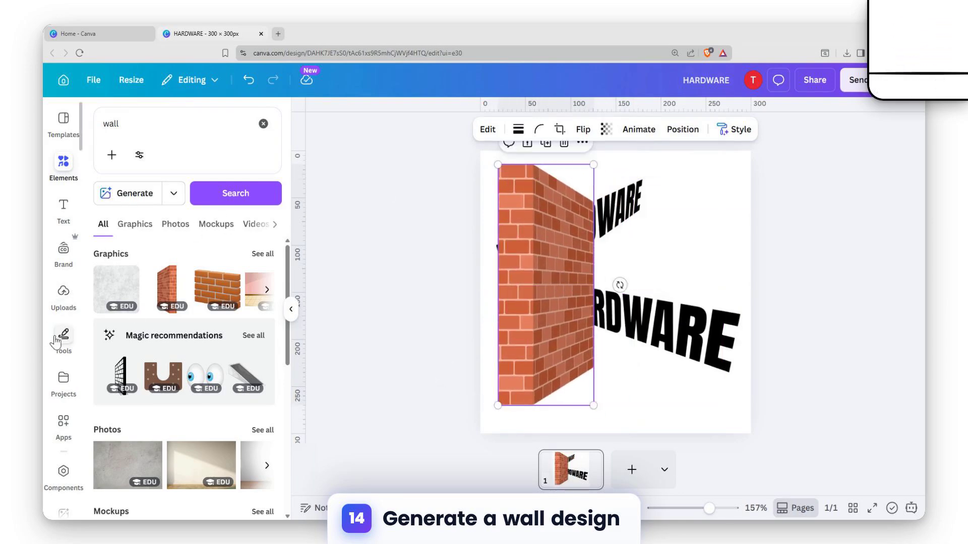
- Reopen the Transform Image app, tilt the HARDWARE preview into a sideways perspective, and add it to the design
left_click(63, 424)
left_click(113, 170)
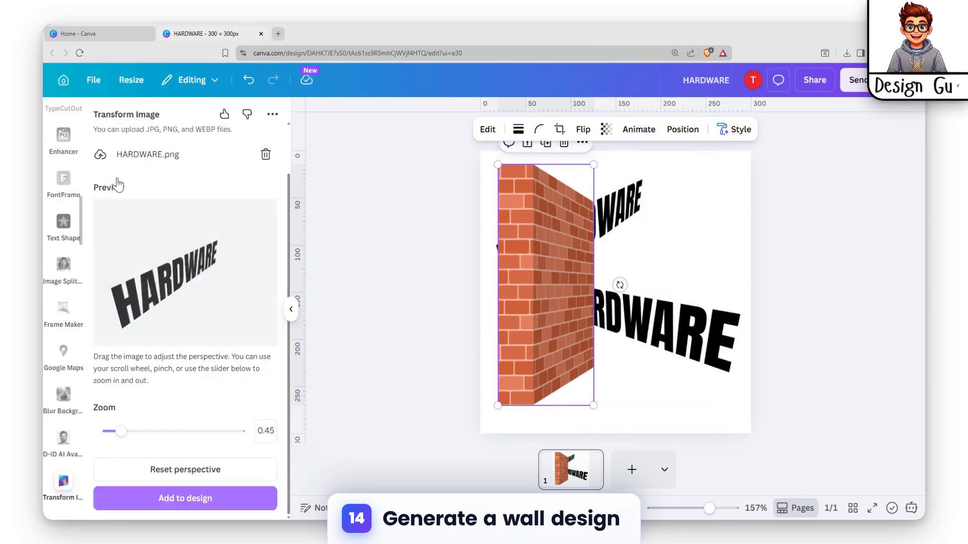
mouse_move(149, 258)
left_mouse_down()
mouse_move(156, 263)
mouse_move(146, 250)
left_mouse_up()
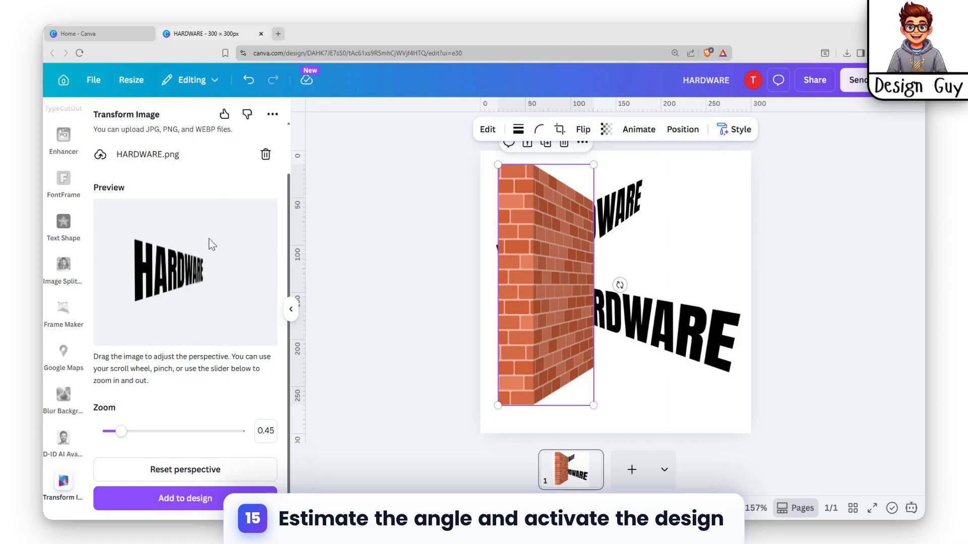
left_click_drag(135, 261, 135, 268)
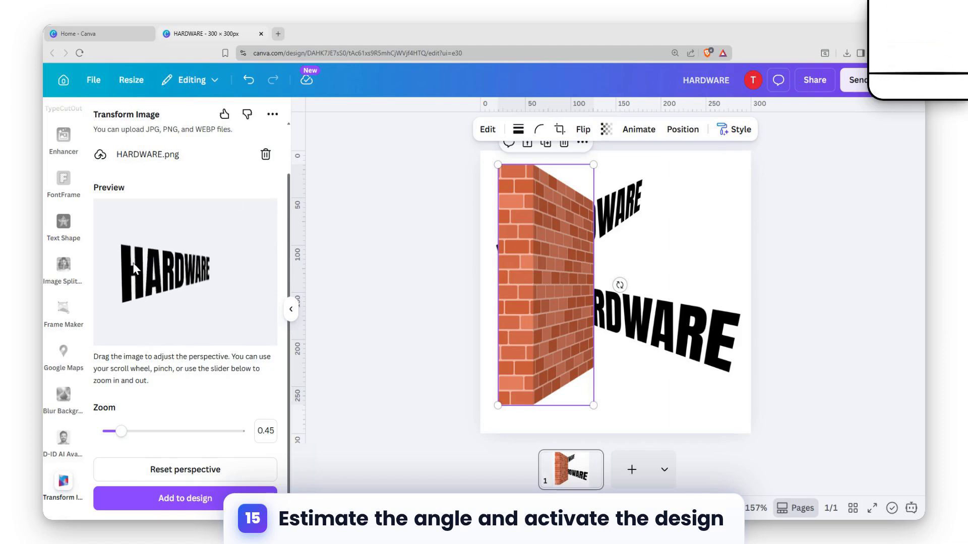
left_click(194, 498)
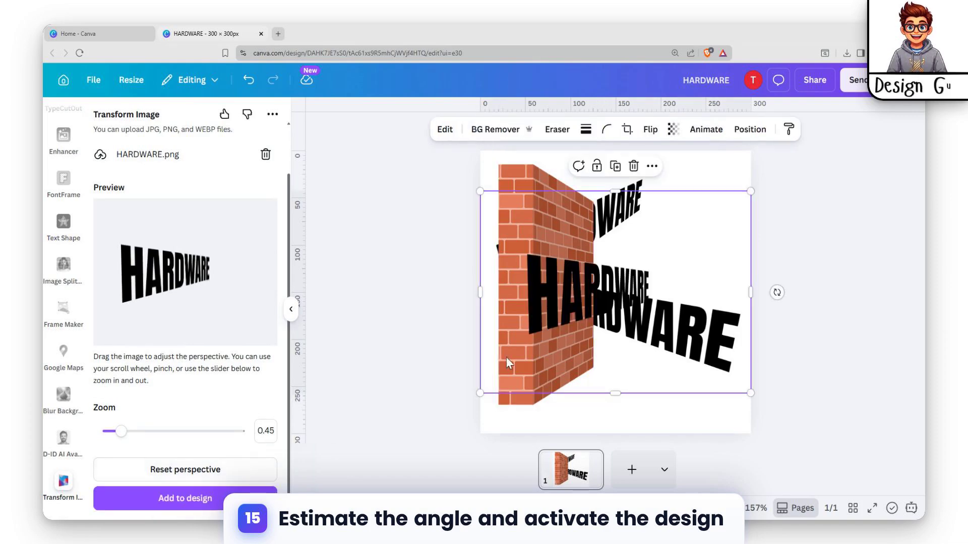
- Resize and position the new HARDWARE image onto the wall's visible face
left_click_drag(628, 282, 560, 284)
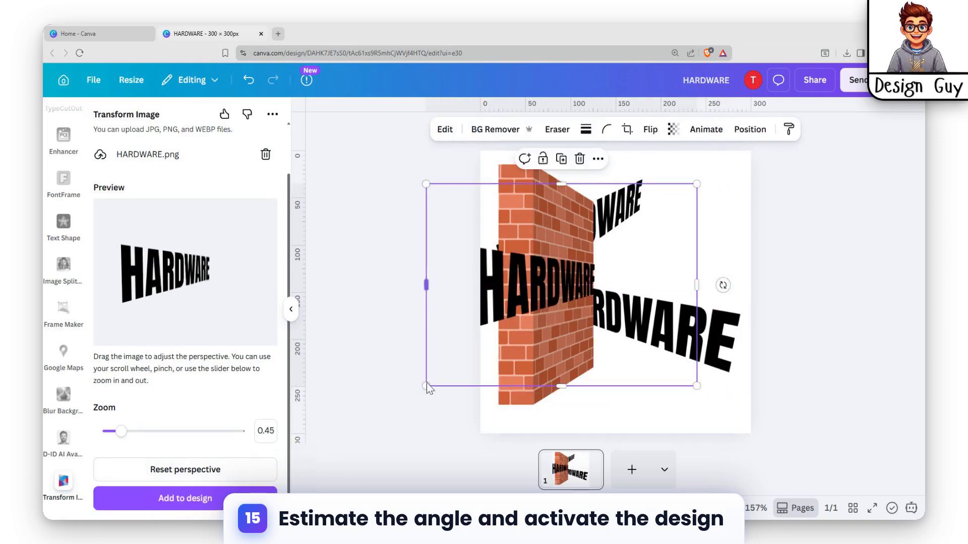
left_click_drag(424, 387, 446, 371)
left_click_drag(696, 184, 616, 245)
left_click_drag(512, 300, 554, 274)
left_click_drag(655, 217, 613, 249)
left_click_drag(573, 285, 590, 270)
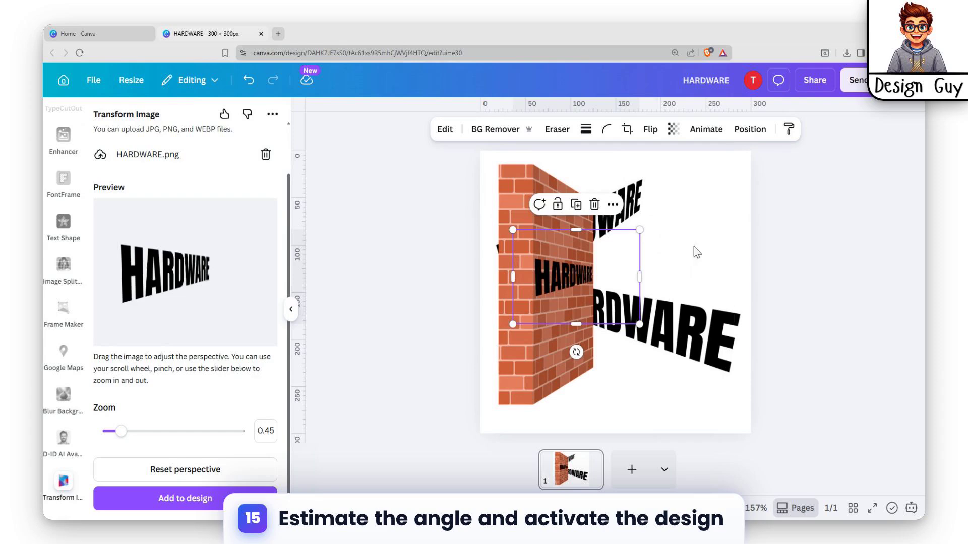
- Reselect the wall text and nudge it horizontally into place on the wall
left_click(665, 223)
left_click(603, 375)
left_click(539, 322)
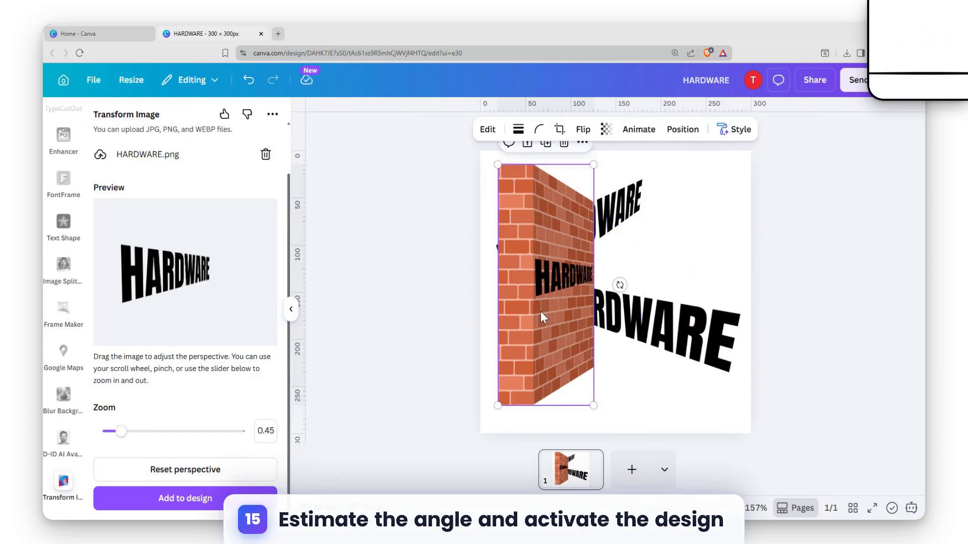
left_click(554, 275)
key("Right")
key("Right")
key("Left")
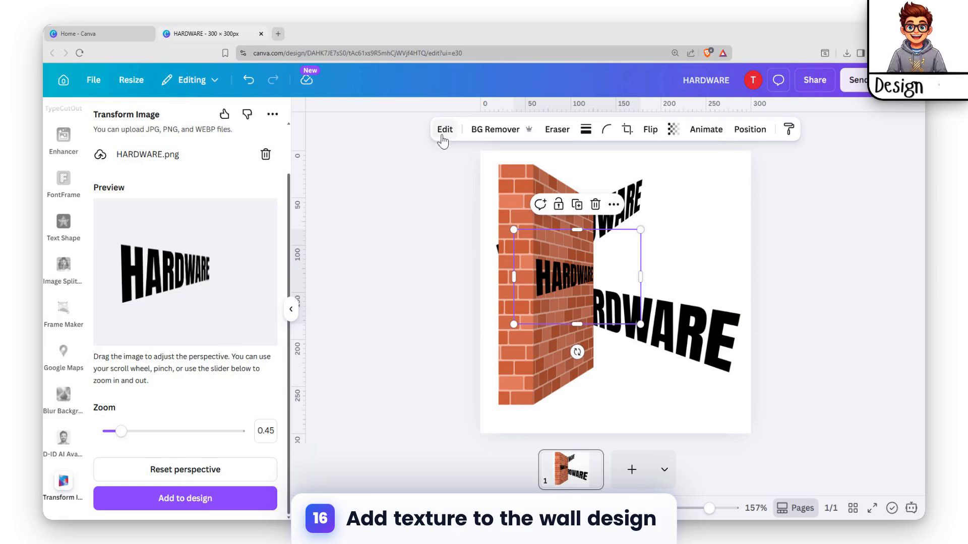
- Open the image filters for the wall text and apply the Lavender filter
left_click(443, 130)
scroll(227, 297, "down", 4)
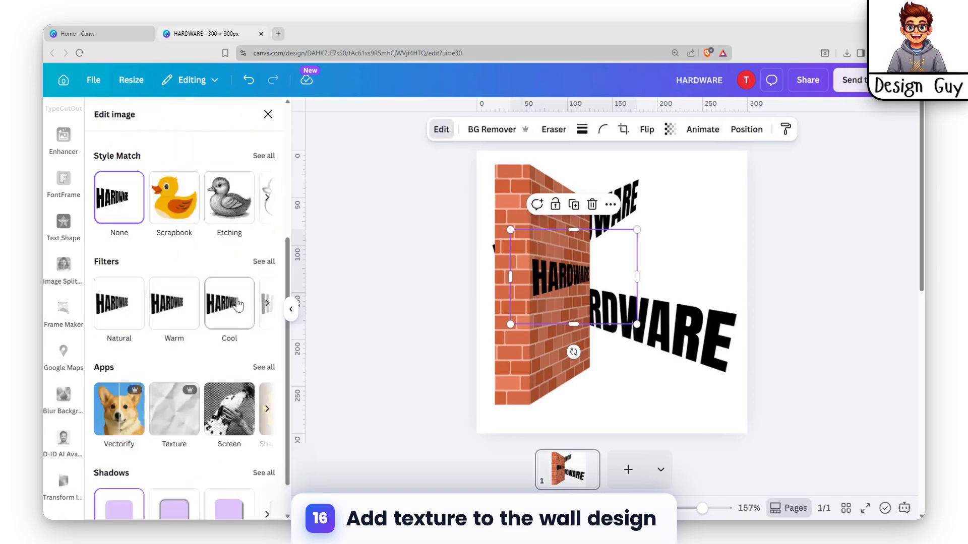
left_click(264, 261)
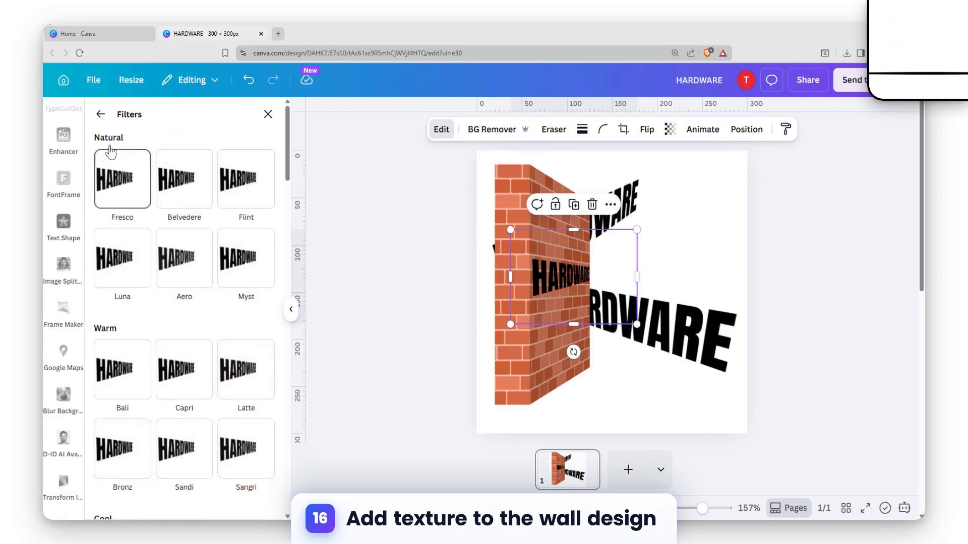
scroll(126, 292, "down", 10)
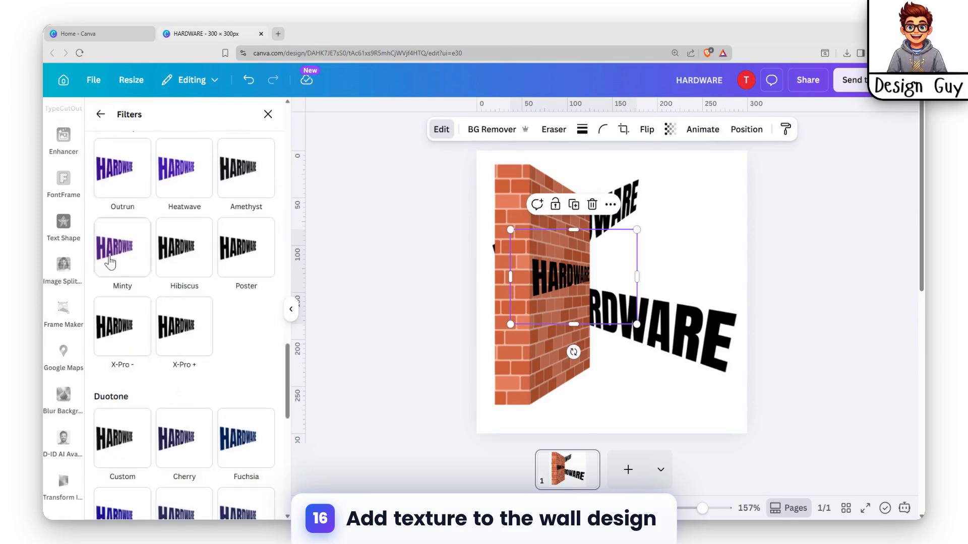
left_click(112, 176)
left_click(133, 333)
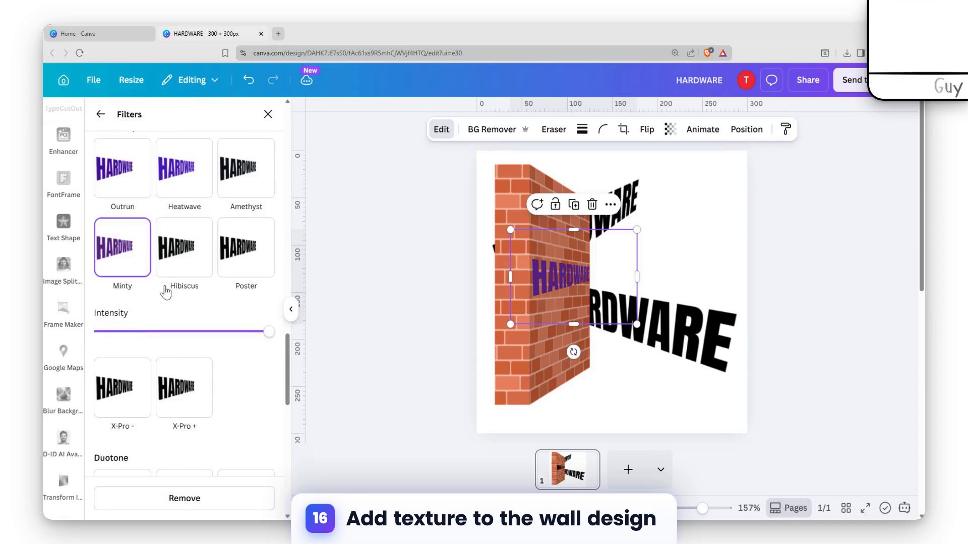
scroll(248, 341, "down", 10)
left_click(242, 205)
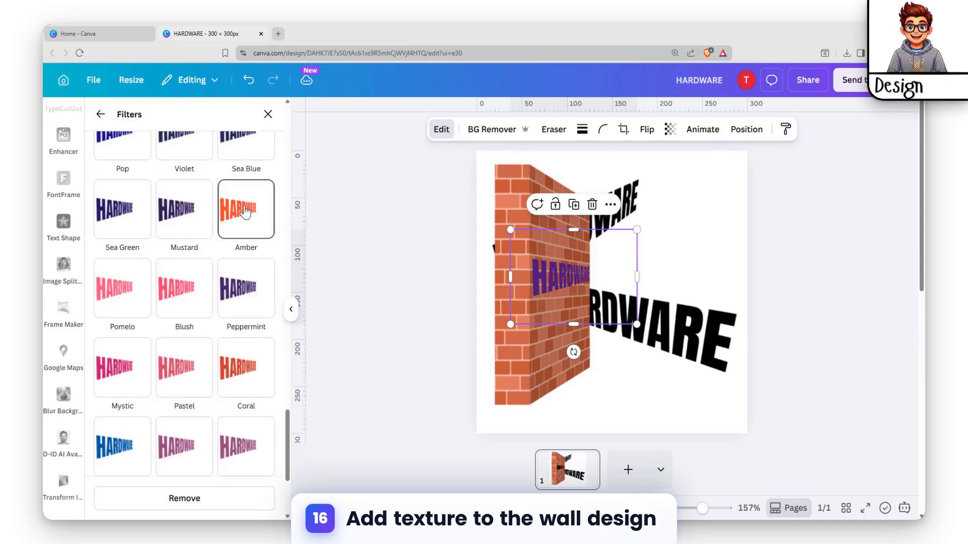
left_click(178, 398)
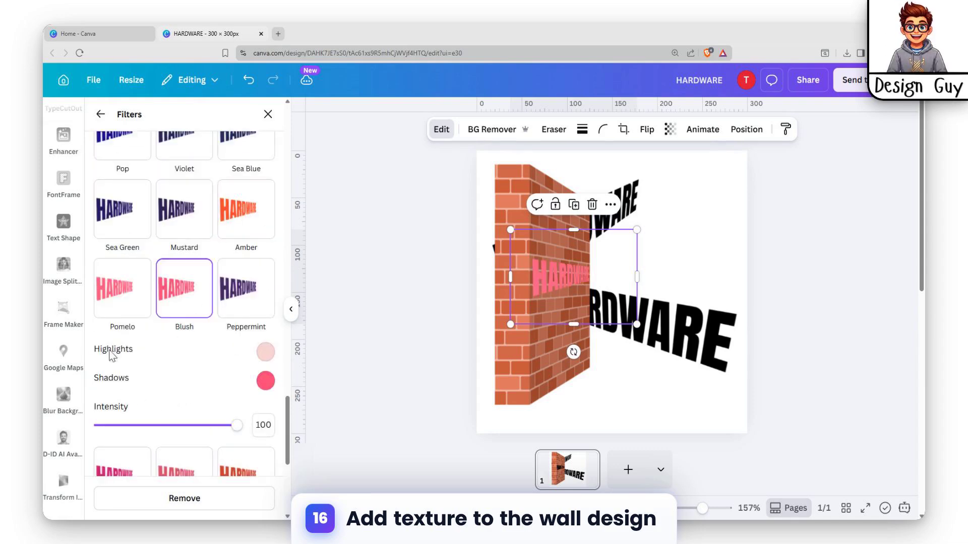
scroll(147, 364, "down", 4)
left_click(190, 409)
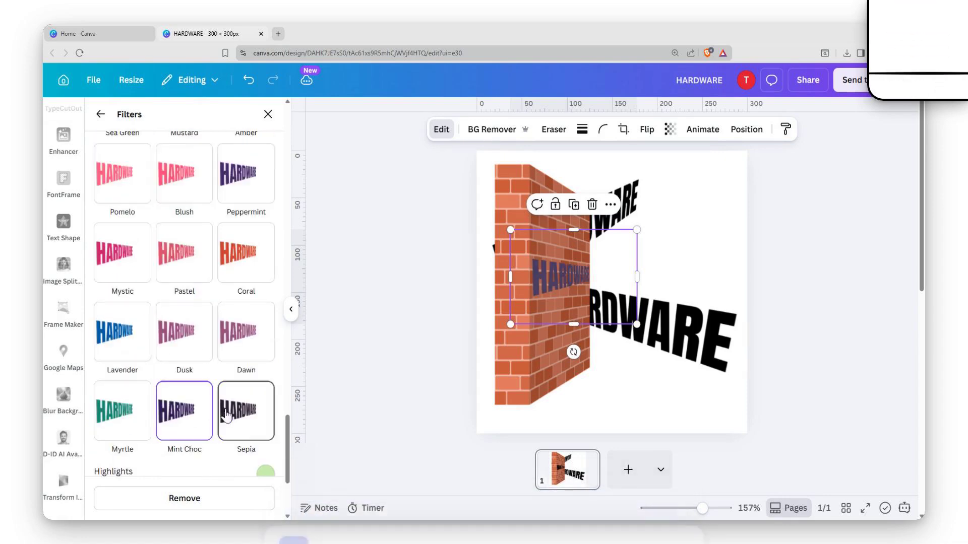
scroll(152, 408, "down", 3)
left_click(109, 233)
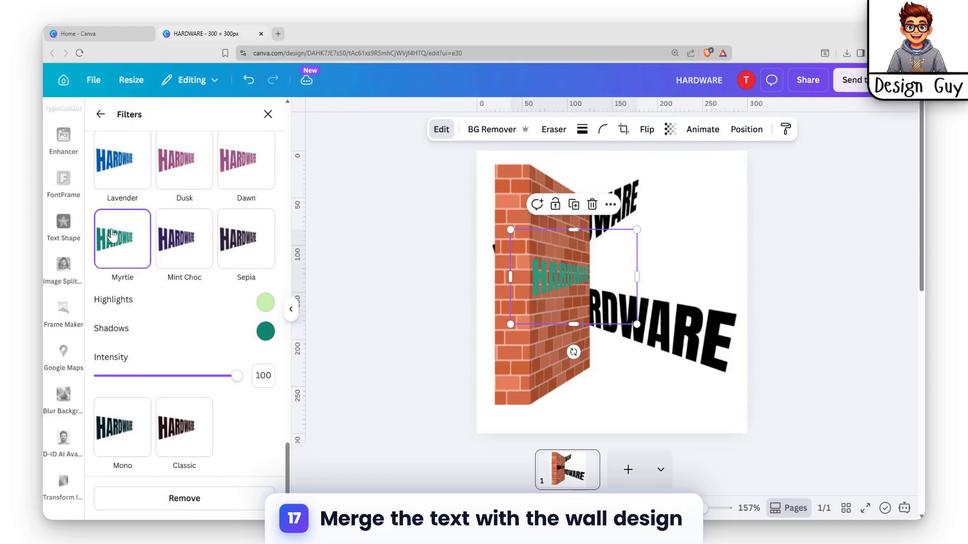
left_click(117, 173)
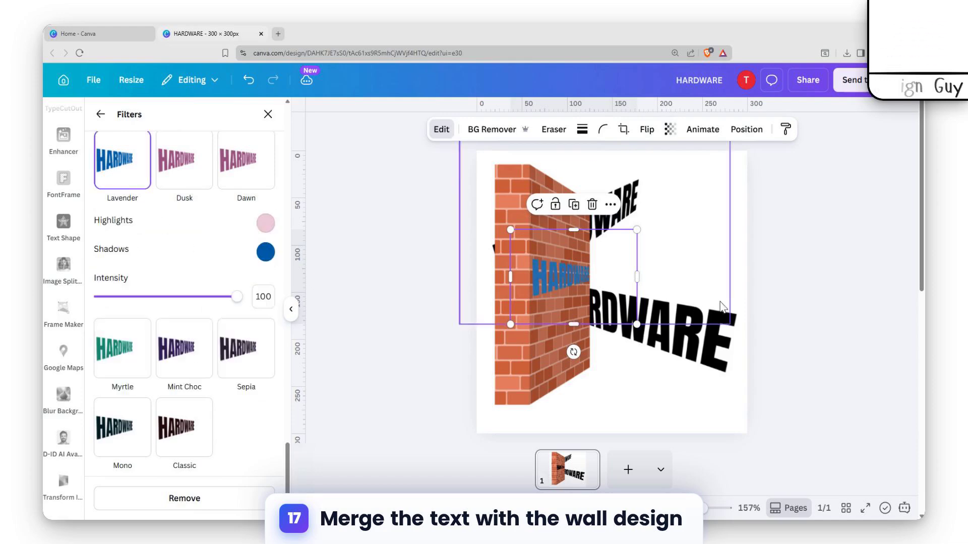
- Delete the two leftover black HARDWARE images from the page
left_click(721, 249)
left_click(674, 374)
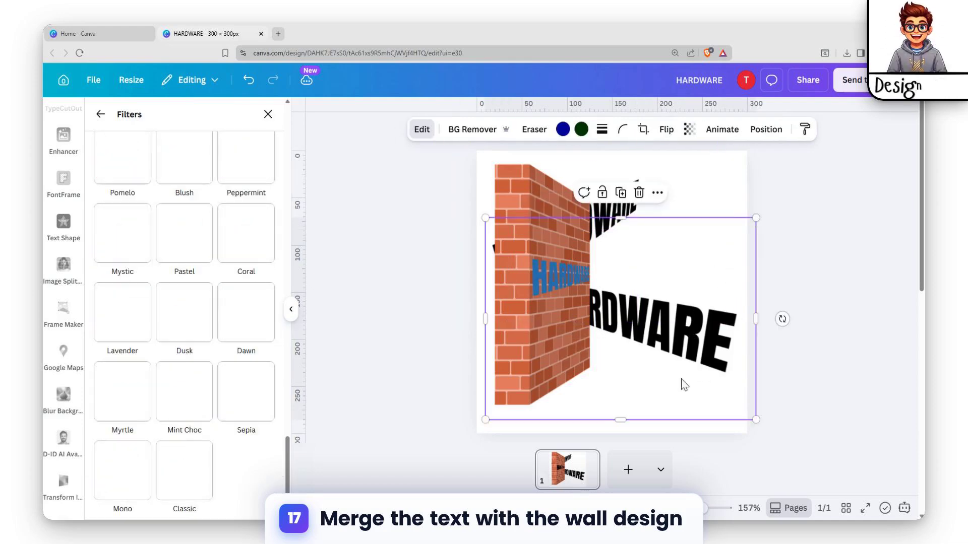
left_click_drag(621, 303, 650, 315)
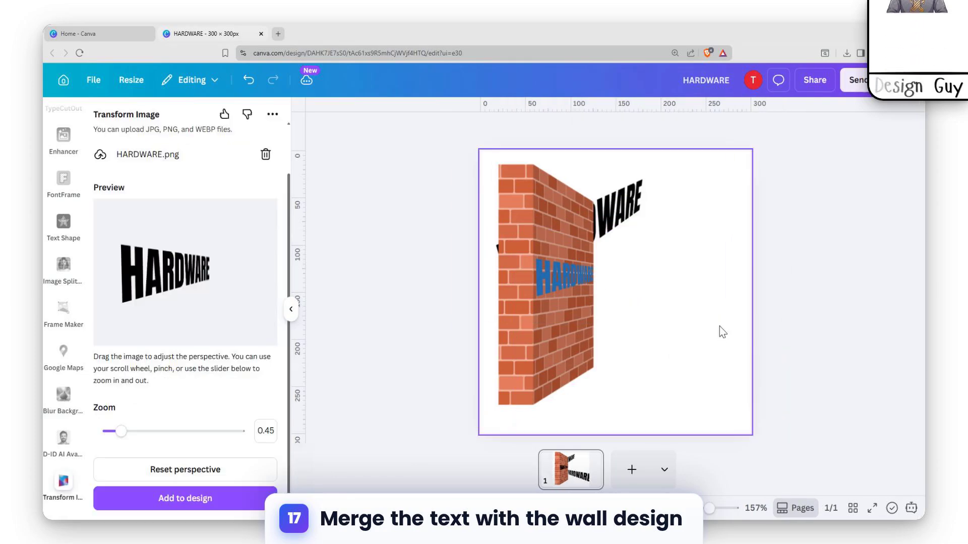
left_click(640, 197)
left_click_drag(639, 197, 721, 225)
left_click_drag(640, 215, 667, 209)
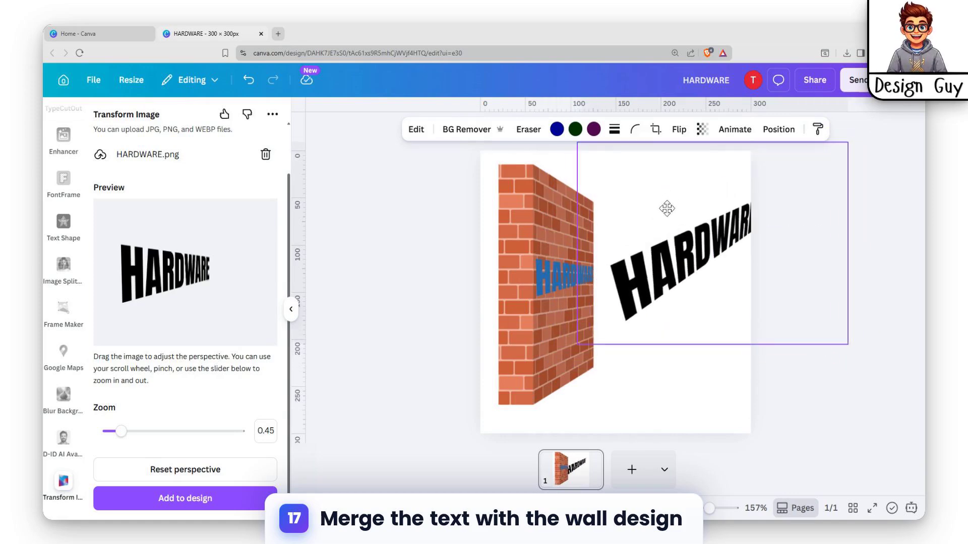
key("Delete")
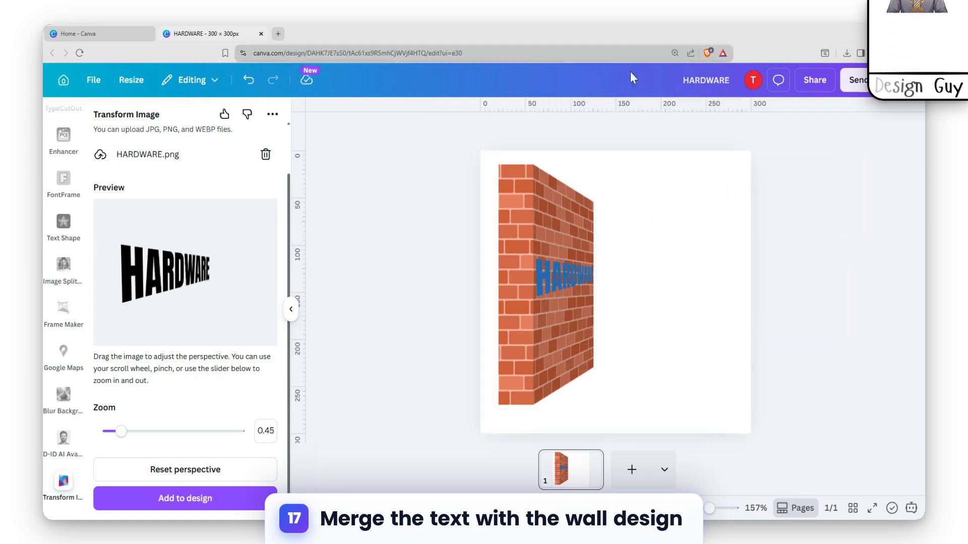
- Reposition and slightly enlarge the wall, then move the blue text to sit on its face
left_click(559, 222)
mouse_move(559, 222)
left_mouse_down()
mouse_move(560, 210)
mouse_move(547, 218)
left_mouse_up()
left_click_drag(588, 166, 595, 155)
left_click(546, 277)
left_click_drag(550, 277, 601, 280)
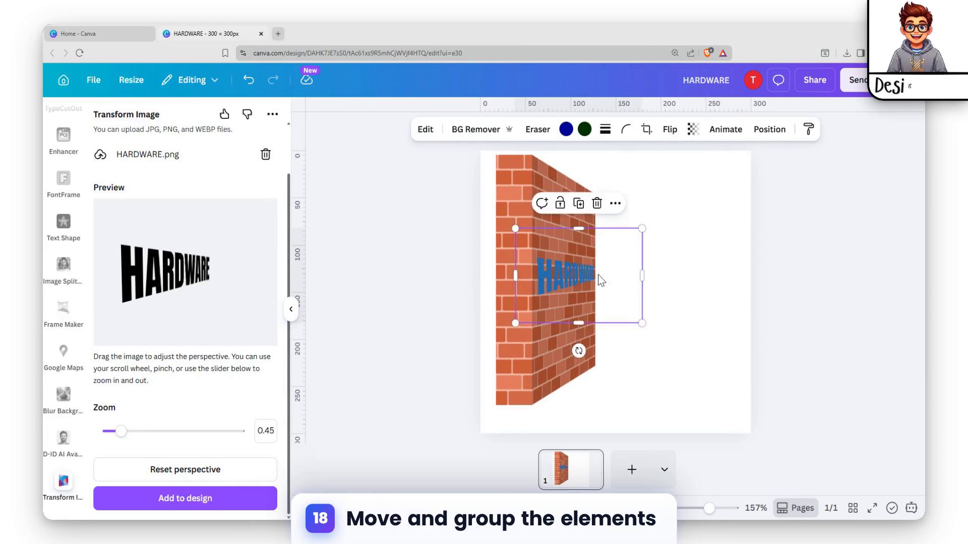
- Select the wall and the text together, group them, and shift the group right
left_click(691, 225)
left_click(556, 222)
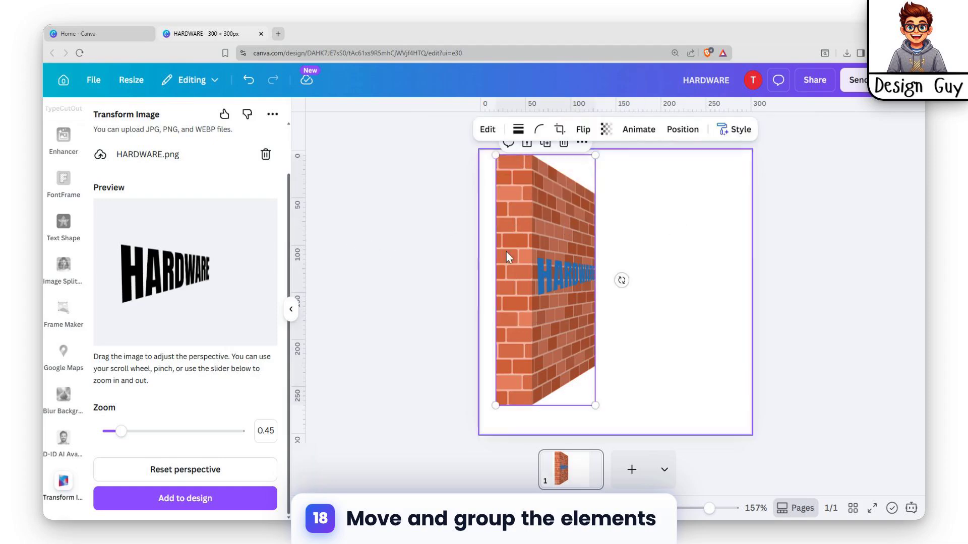
left_click(559, 276, "shift")
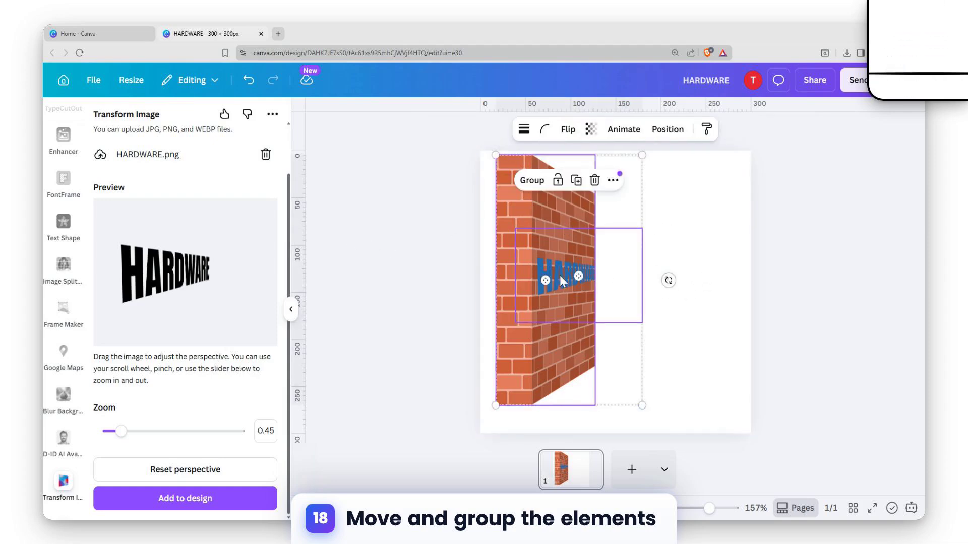
left_click(534, 184)
left_click(658, 224)
mouse_move(560, 243)
left_mouse_down()
mouse_move(663, 255)
mouse_move(570, 244)
left_mouse_up()
left_click(807, 163)
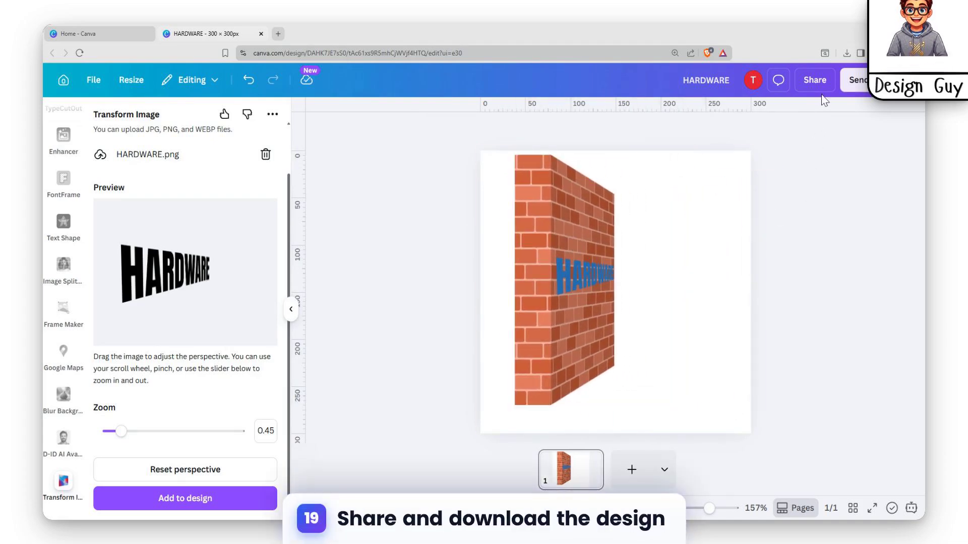
- Download the design as a PNG with a transparent background
left_click(815, 81)
left_click(716, 361)
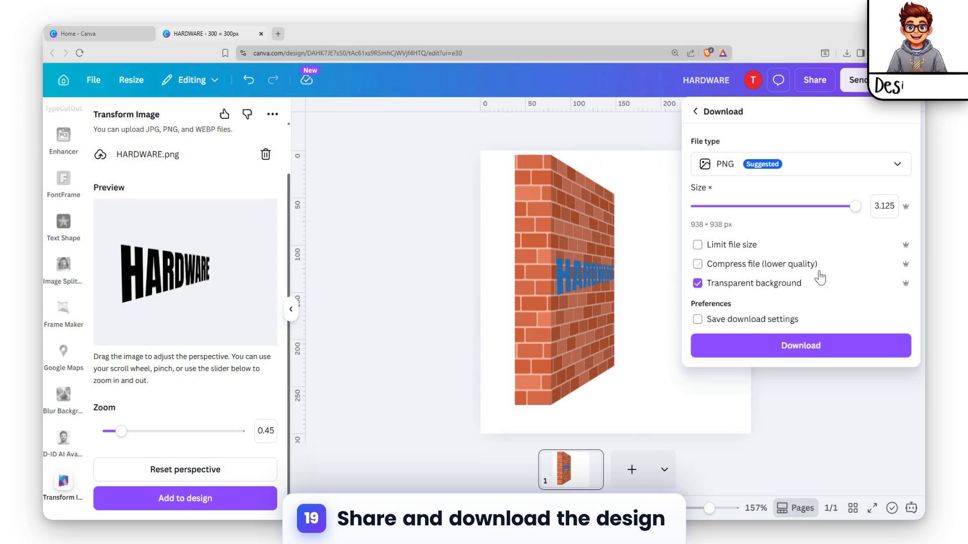
left_click(797, 403)
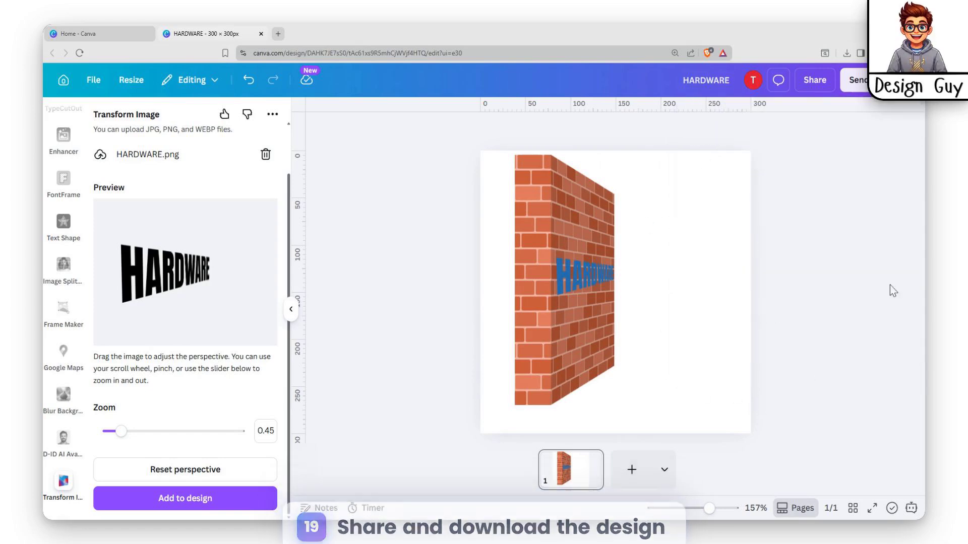